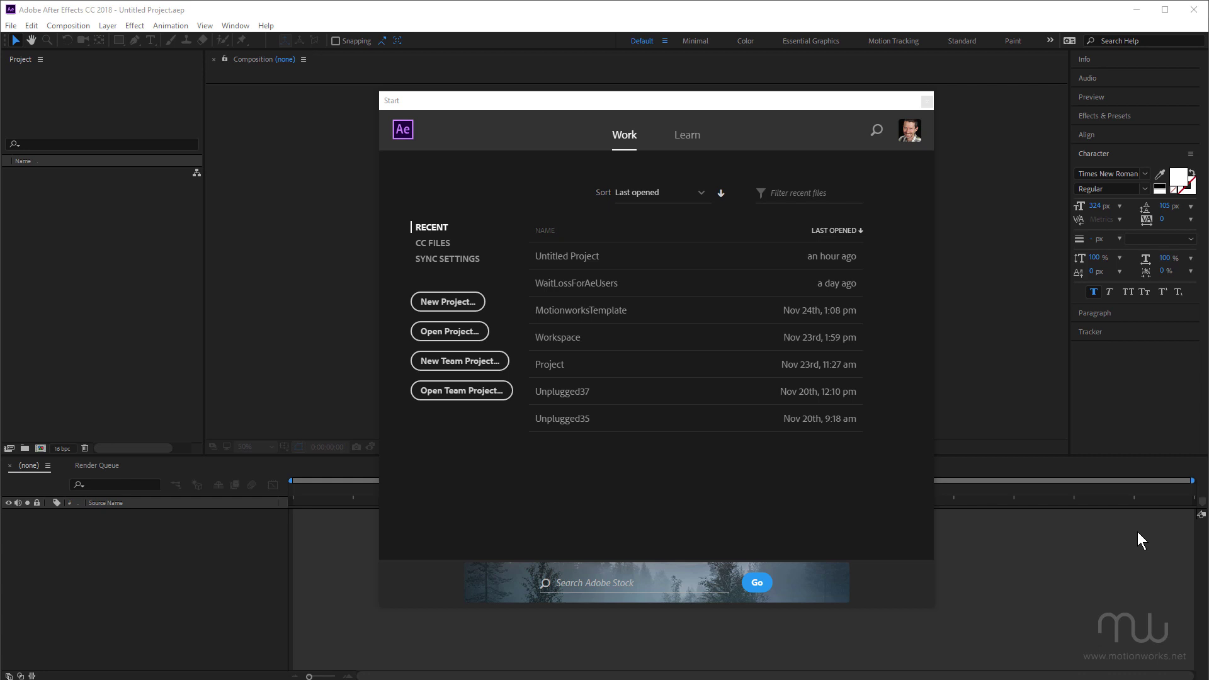
# - Dismiss the Start window to reveal the empty Untitled Project workspace
pyautogui.click(687, 100)
pyautogui.click(926, 100)
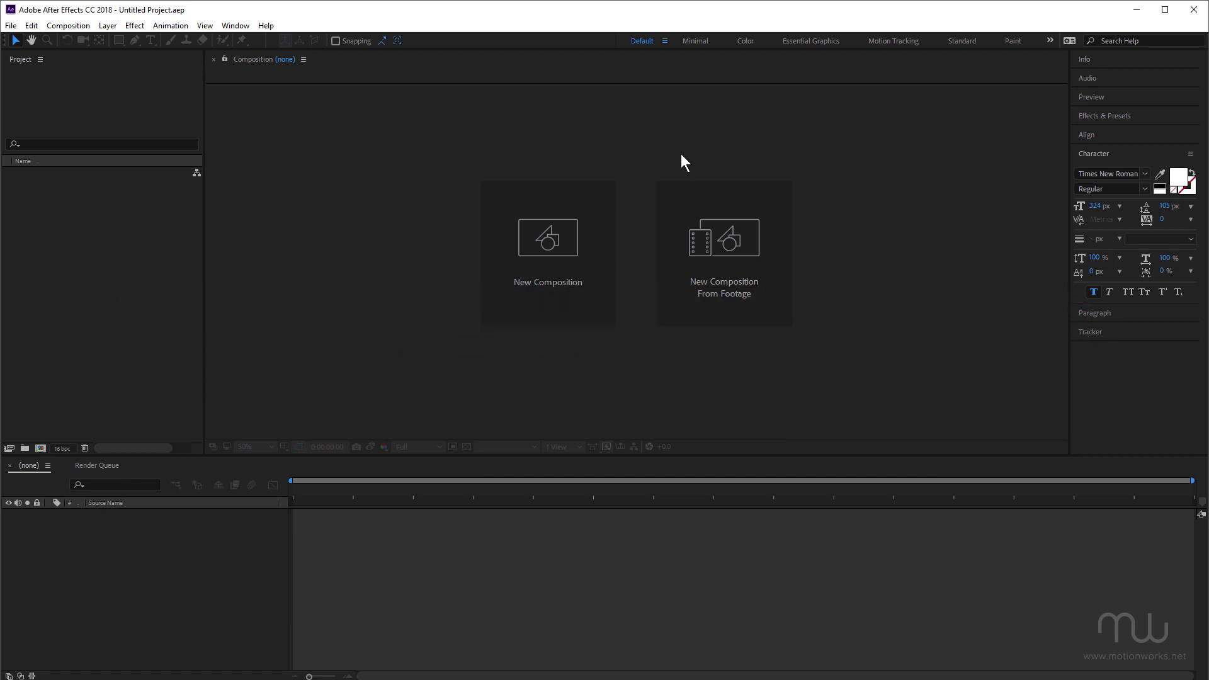
# - Turn off Show Start Screen at Startup in Preferences, then view the Display section
pyautogui.hotkey('ctrl', 'alt', ';')
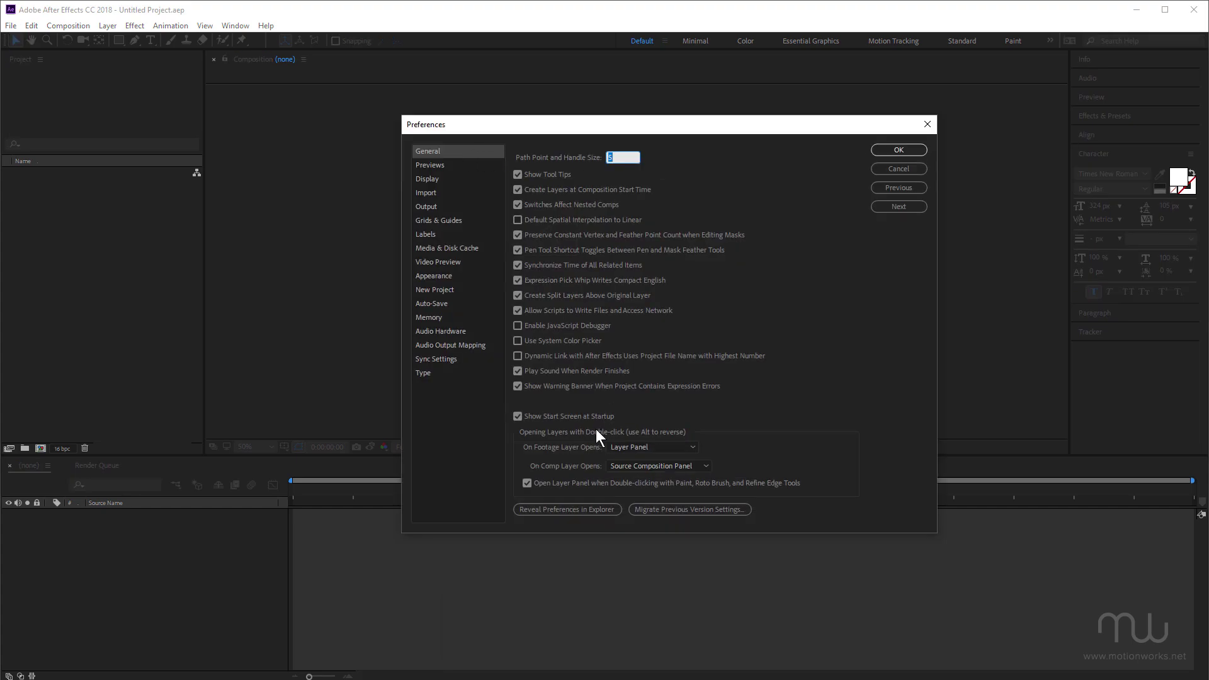
pyautogui.click(517, 416)
pyautogui.click(429, 180)
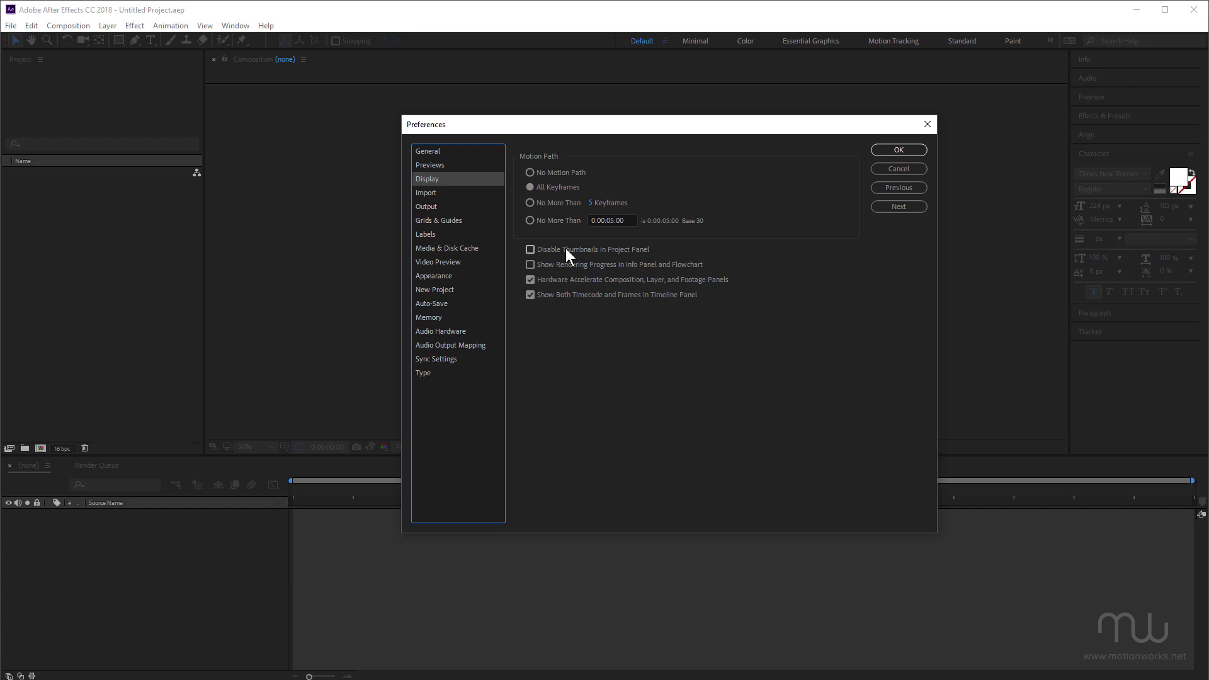
# - Set Auto Reload in the Import preferences to All Footage Types
pyautogui.click(432, 192)
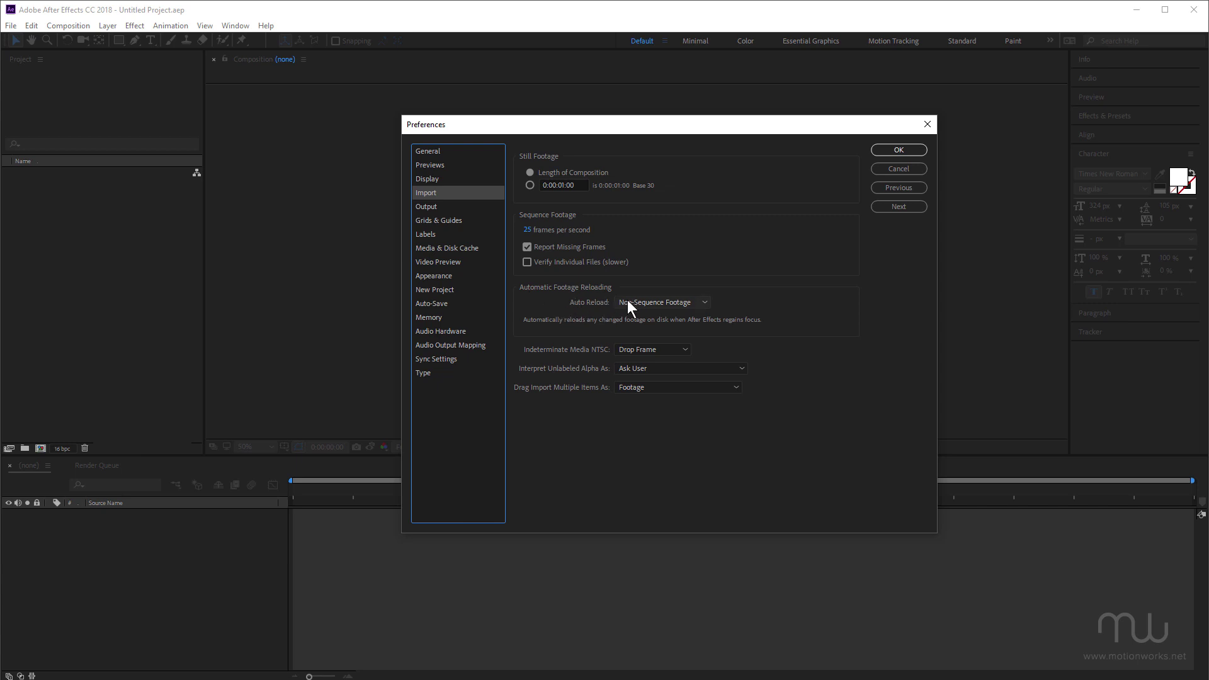
pyautogui.click(692, 301)
pyautogui.click(695, 316)
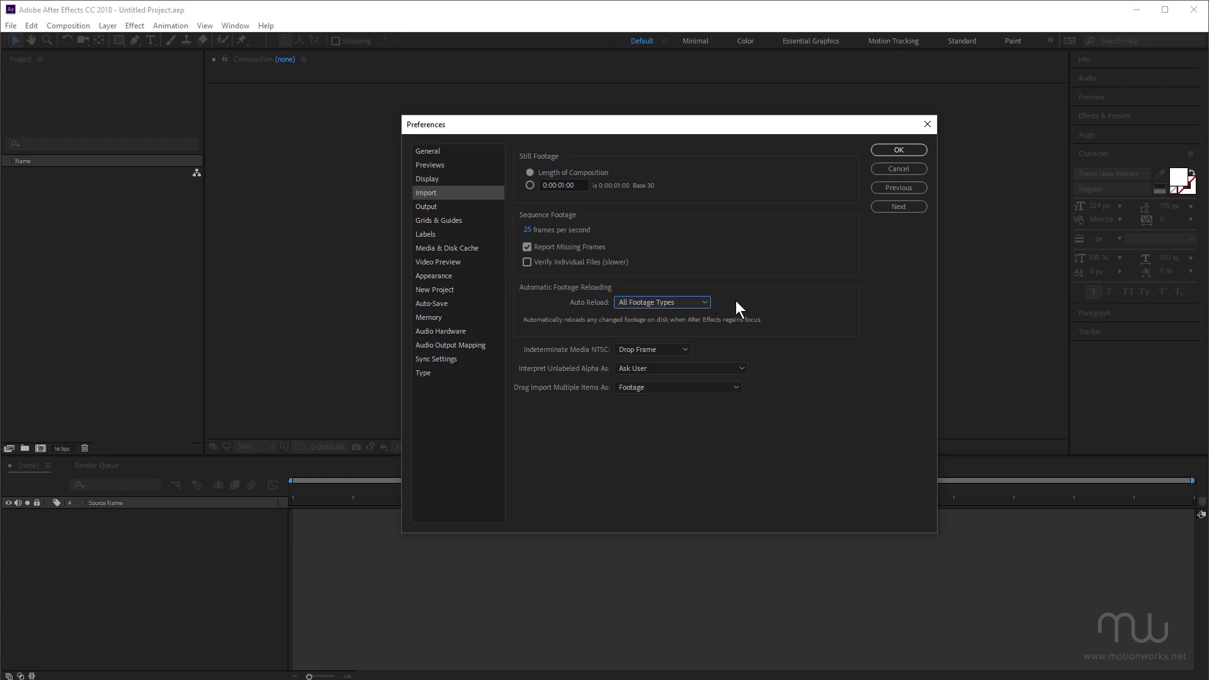
# - Show the Media & Disk Cache preferences, with the 96 GB disk cache in F:\AeCache
pyautogui.click(462, 249)
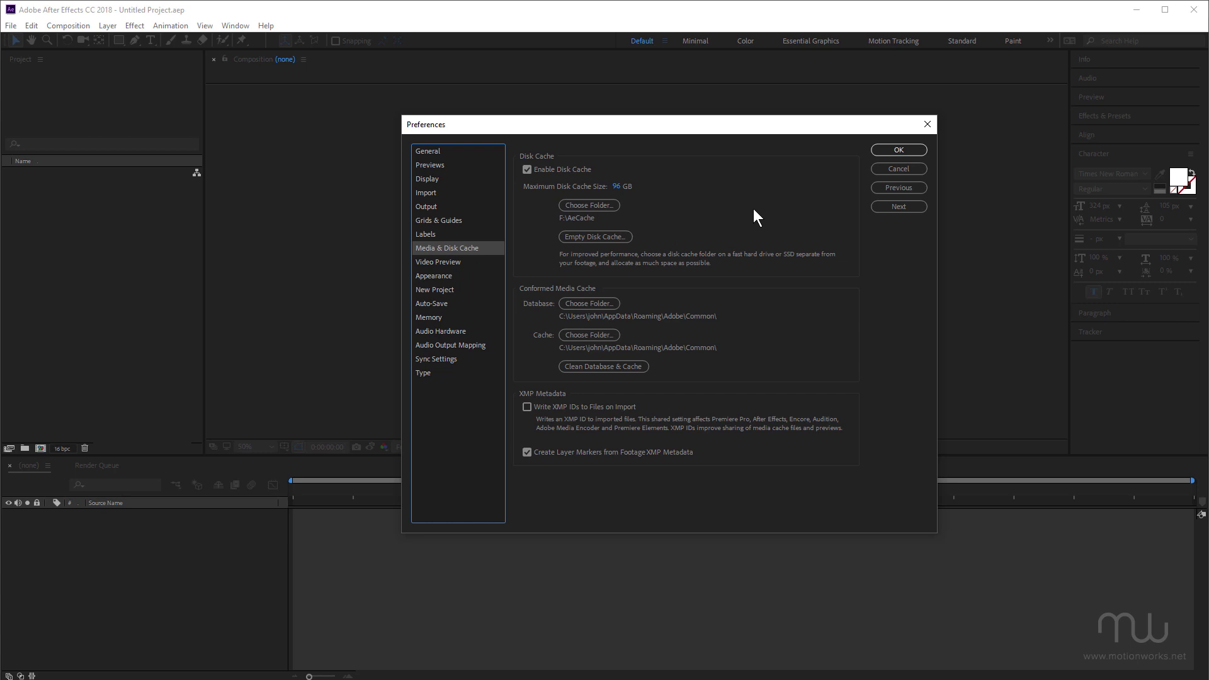
# - Close Preferences and create test composition Comp 1 with Black Solid 1, queued for render
pyautogui.click(909, 168)
pyautogui.hotkey('ctrl', 'shift', 'alt', 'p')
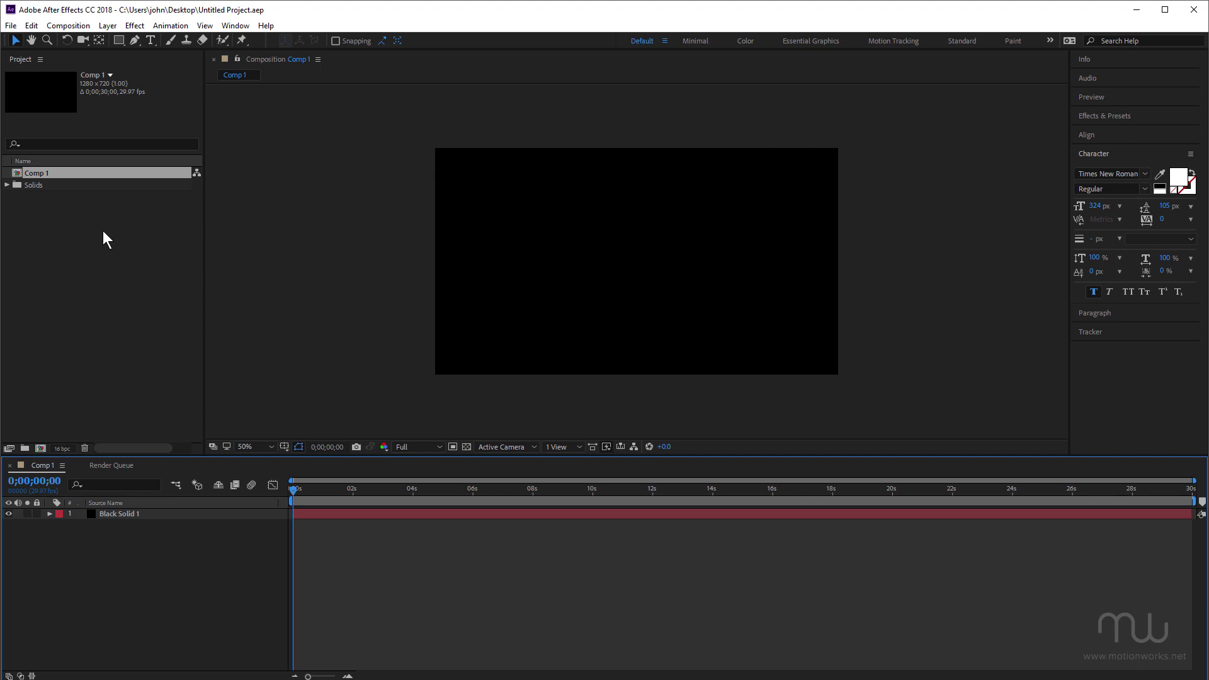
pyautogui.click(111, 468)
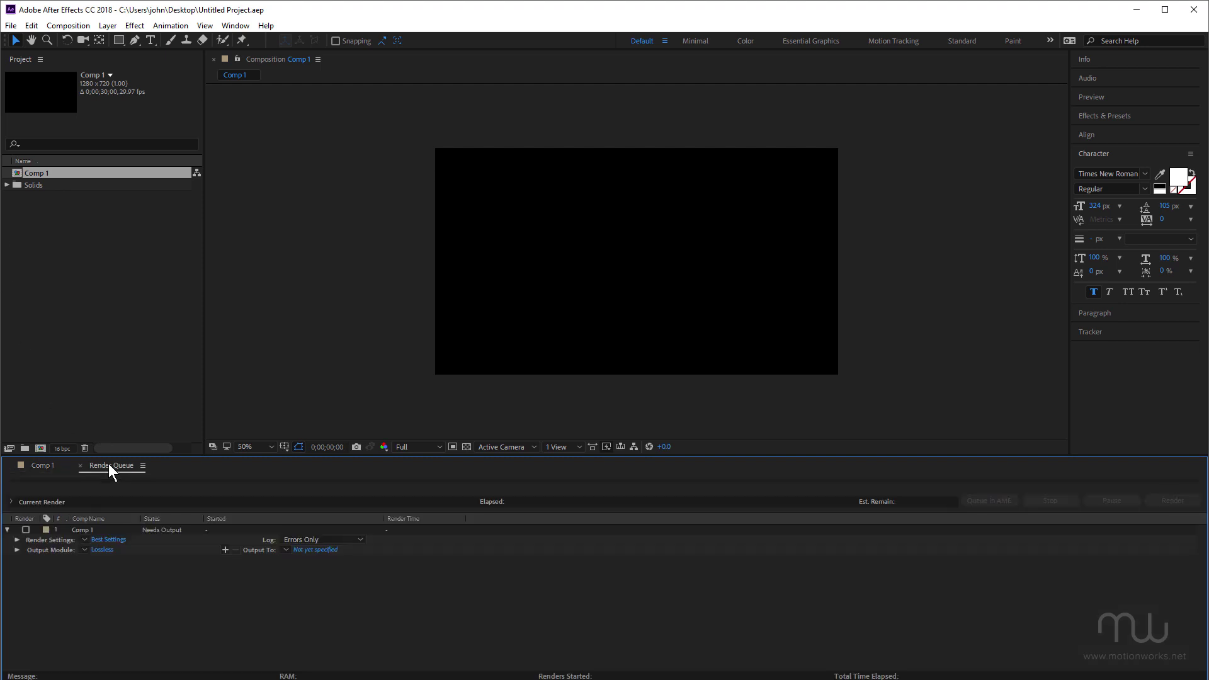
# - Check the Current Settings disk cache option in Comp 1's Render Settings, cancel, and return to the timeline
pyautogui.click(110, 539)
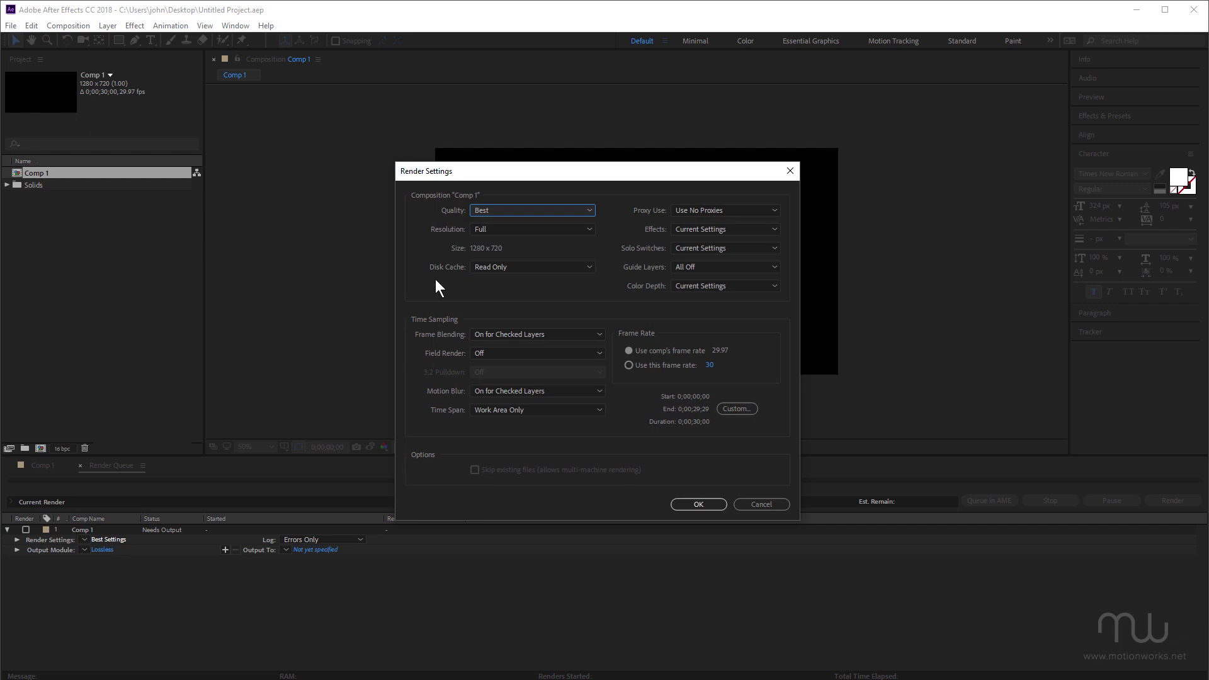
pyautogui.click(531, 266)
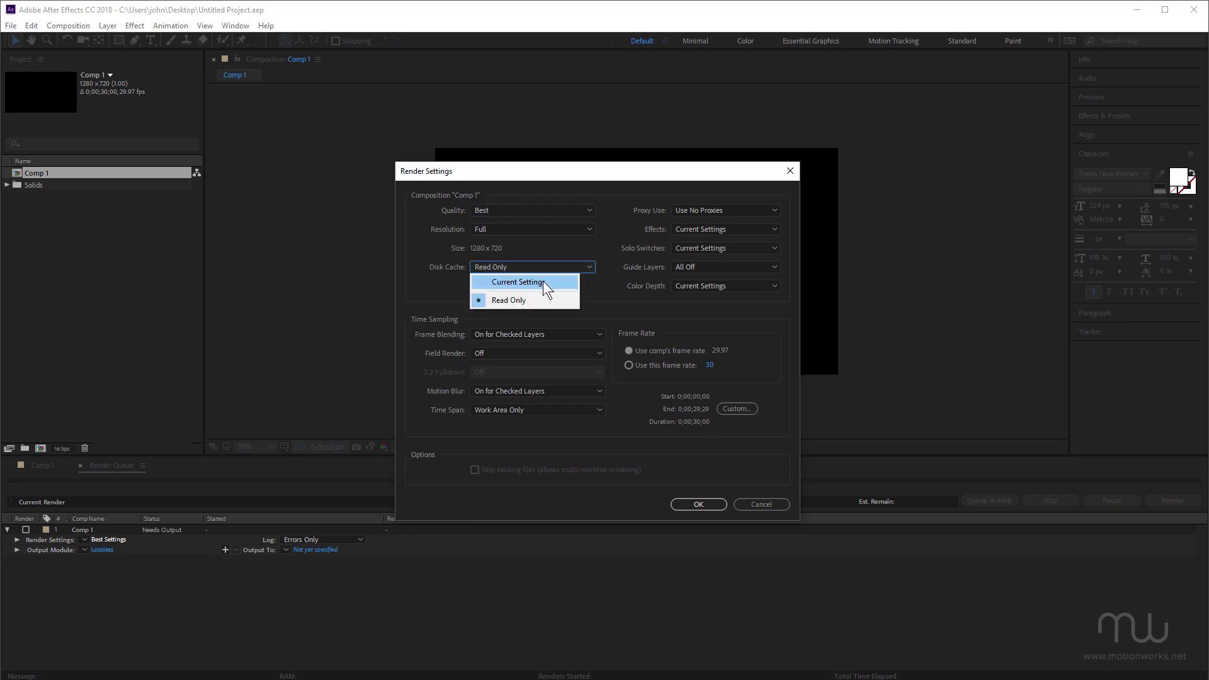
pyautogui.click(543, 282)
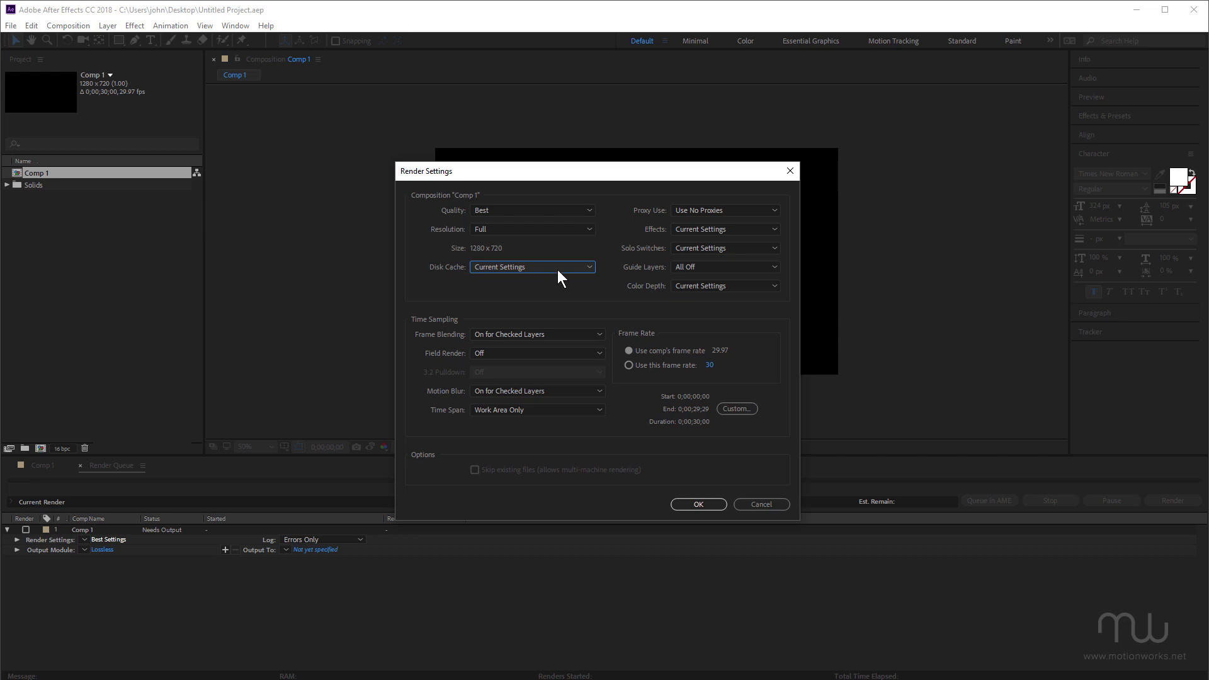
pyautogui.click(762, 504)
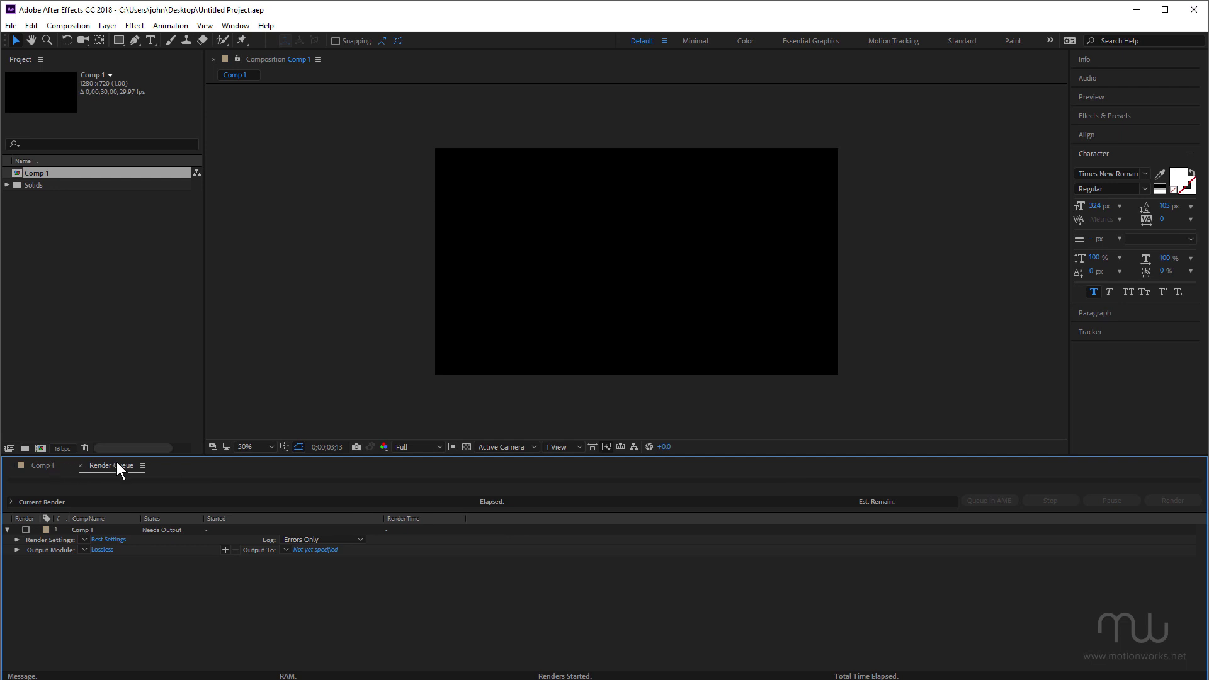
pyautogui.click(50, 466)
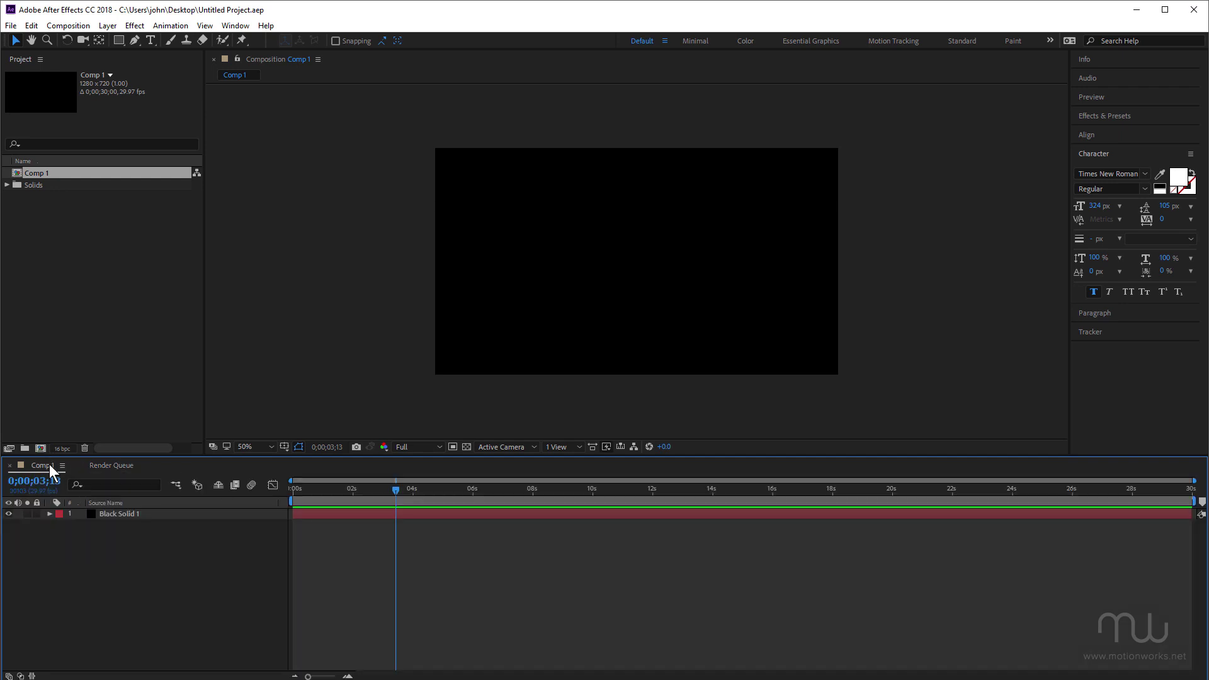
pyautogui.click(339, 507)
# - Turn off Show Cache Indicators for the Comp 1 timeline and scrub the playhead
pyautogui.click(474, 506)
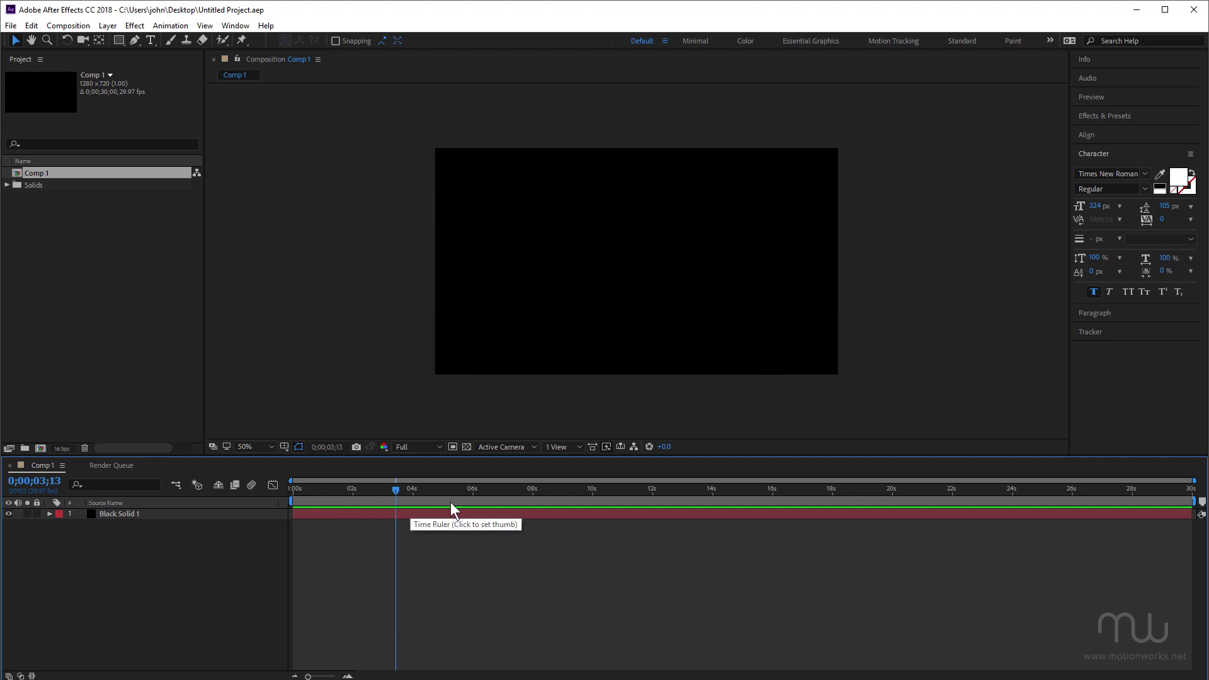
pyautogui.rightClick(30, 463)
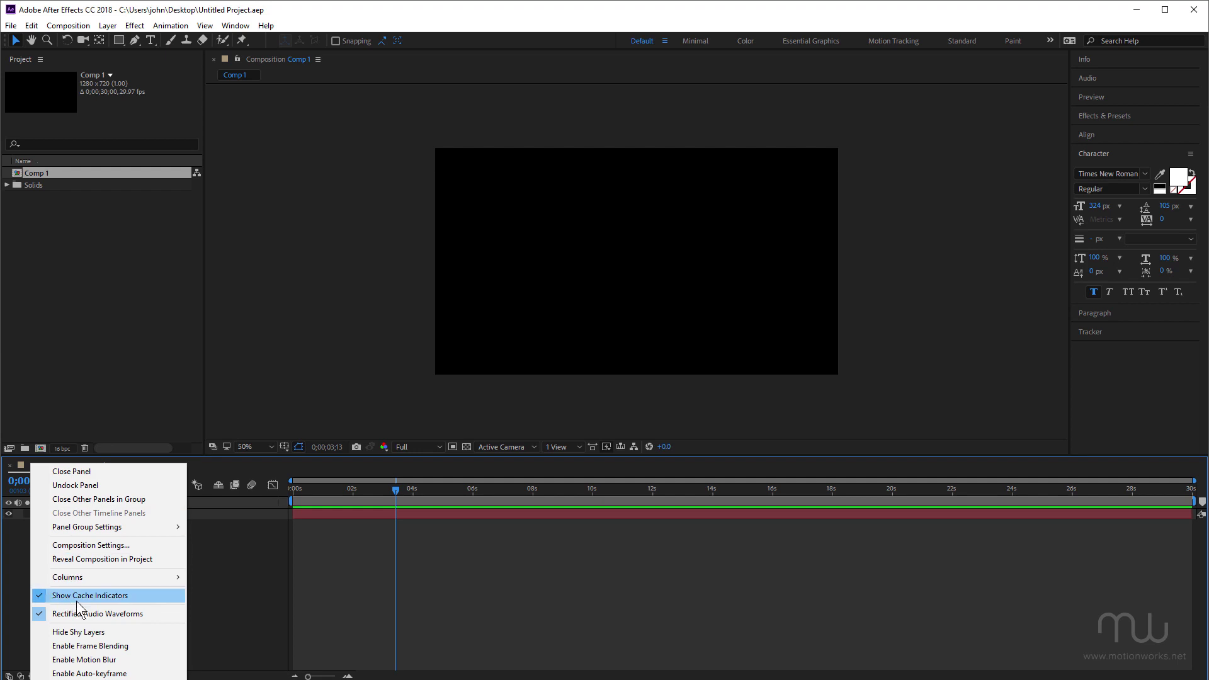
pyautogui.click(145, 599)
pyautogui.moveTo(328, 503); pyautogui.dragTo(276, 492)
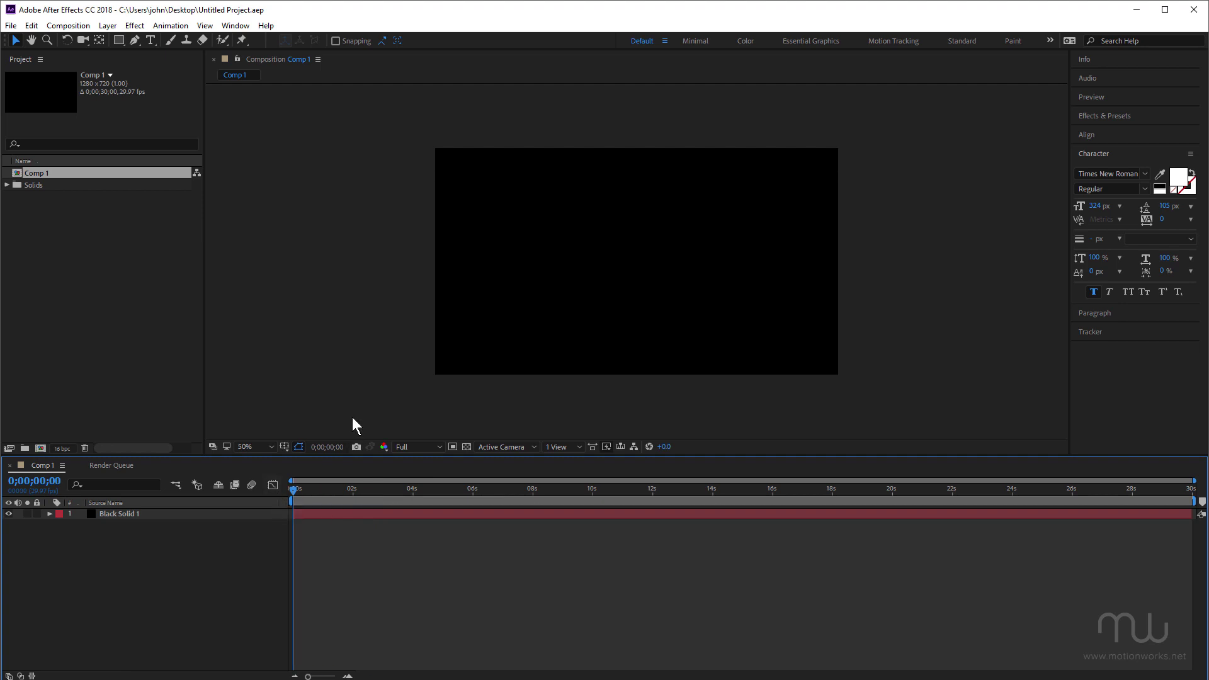
# - Set MotionworksTemplate.aep as the New Project template in Preferences and confirm
pyautogui.hotkey('ctrl', 'alt', ';')
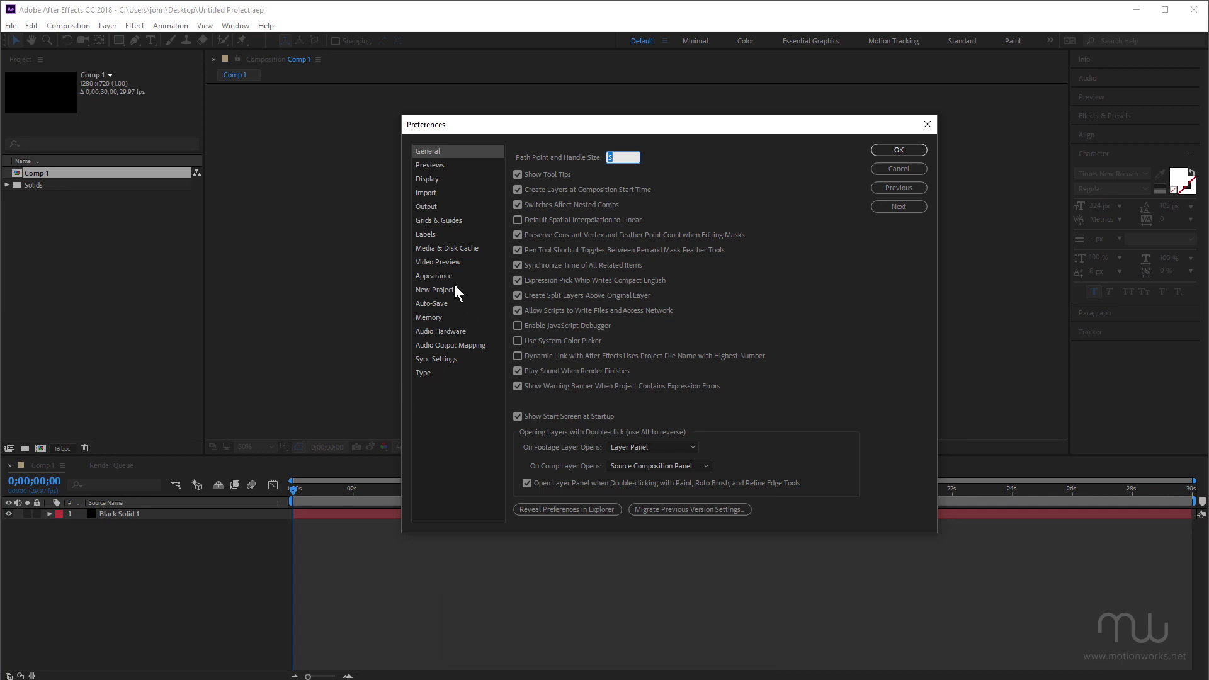
pyautogui.click(452, 291)
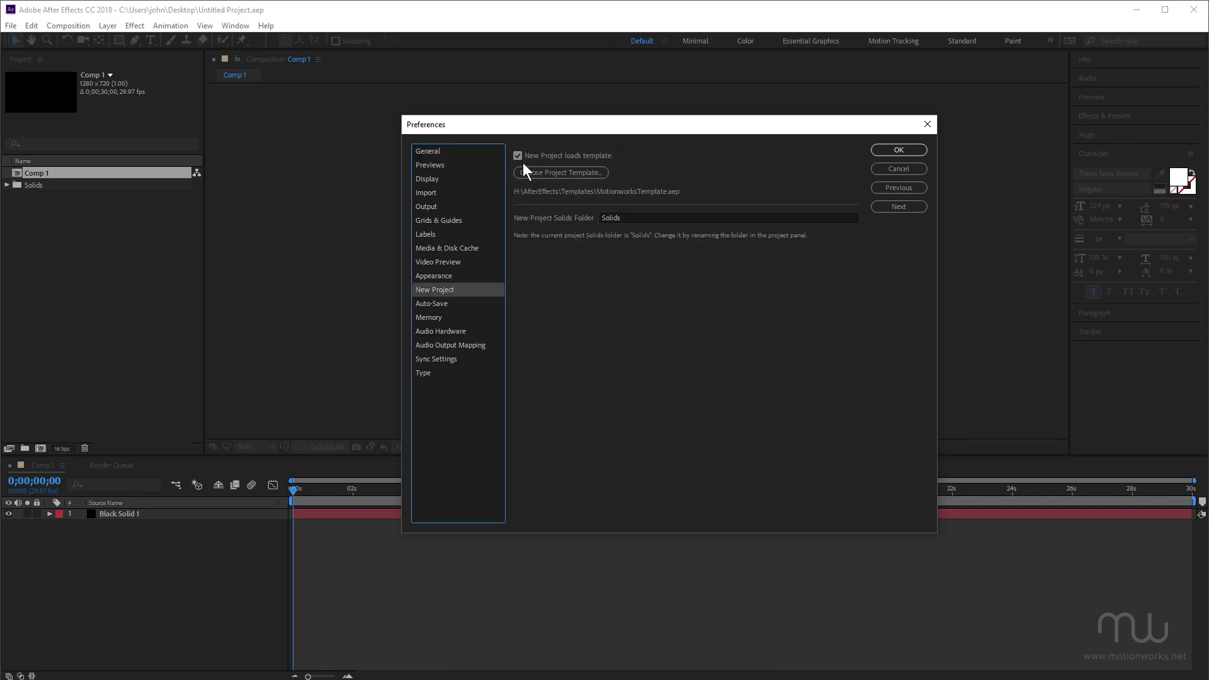
pyautogui.click(562, 171)
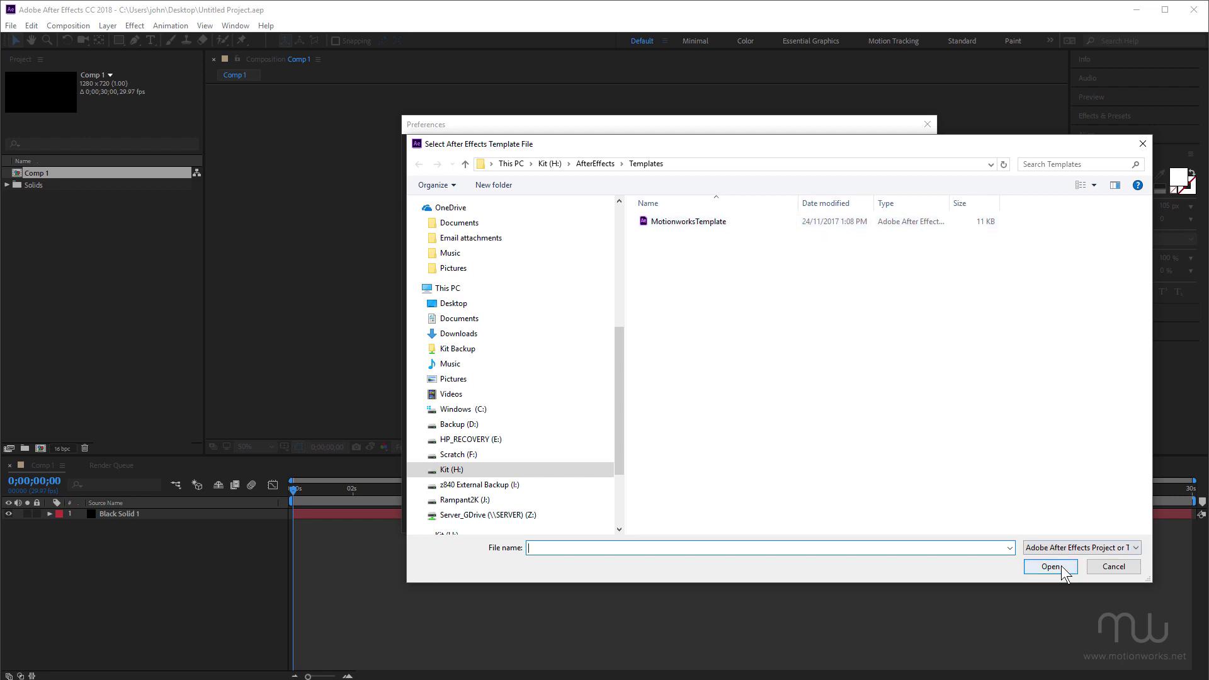
pyautogui.click(705, 222)
pyautogui.click(1056, 569)
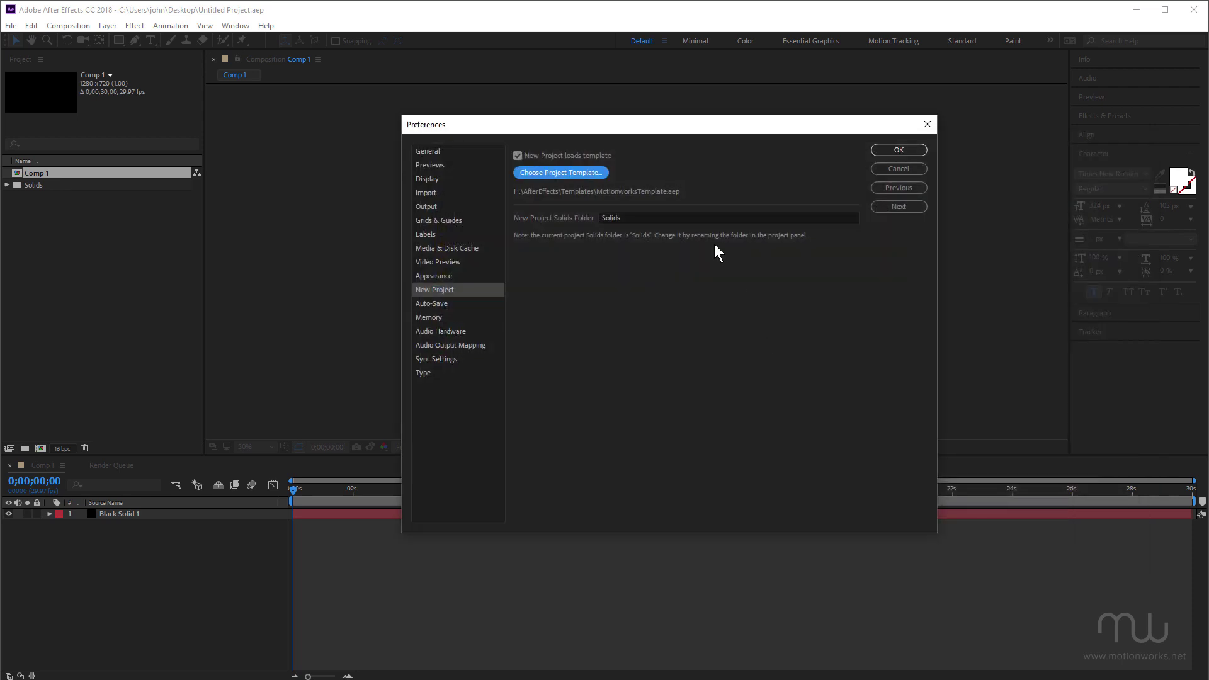
pyautogui.click(898, 149)
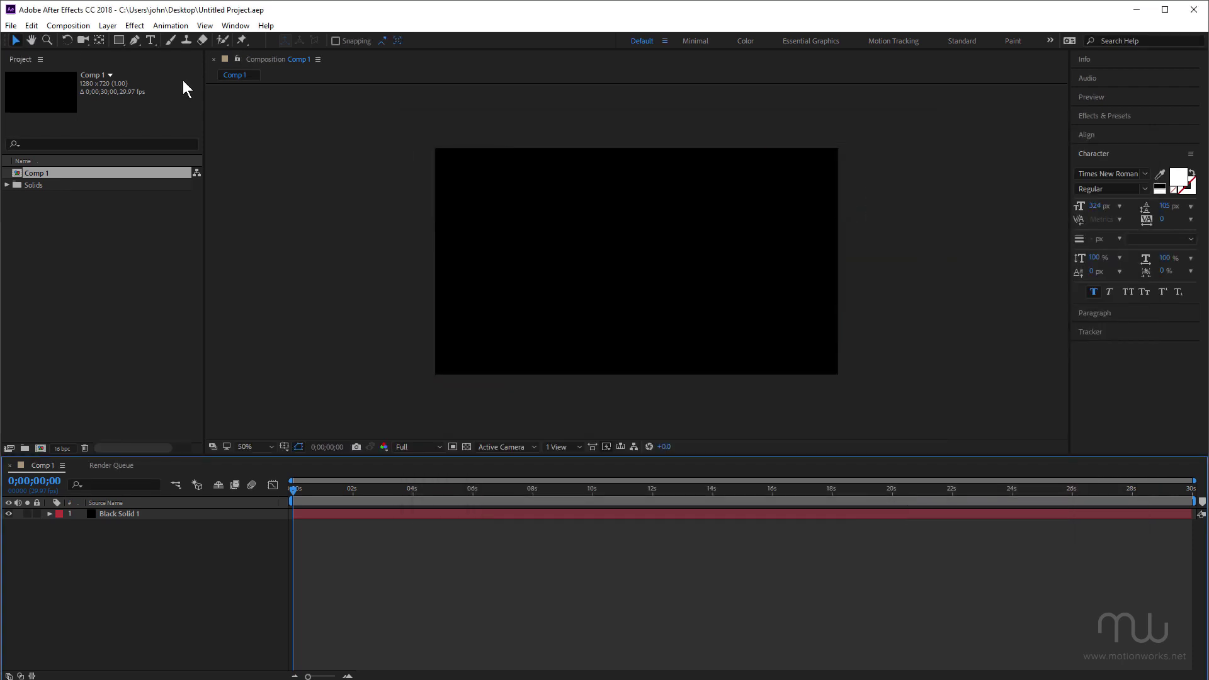
# - Start a new project from the template and expand its Comps and Source folders
pyautogui.click(9, 26)
pyautogui.moveTo(27, 40)
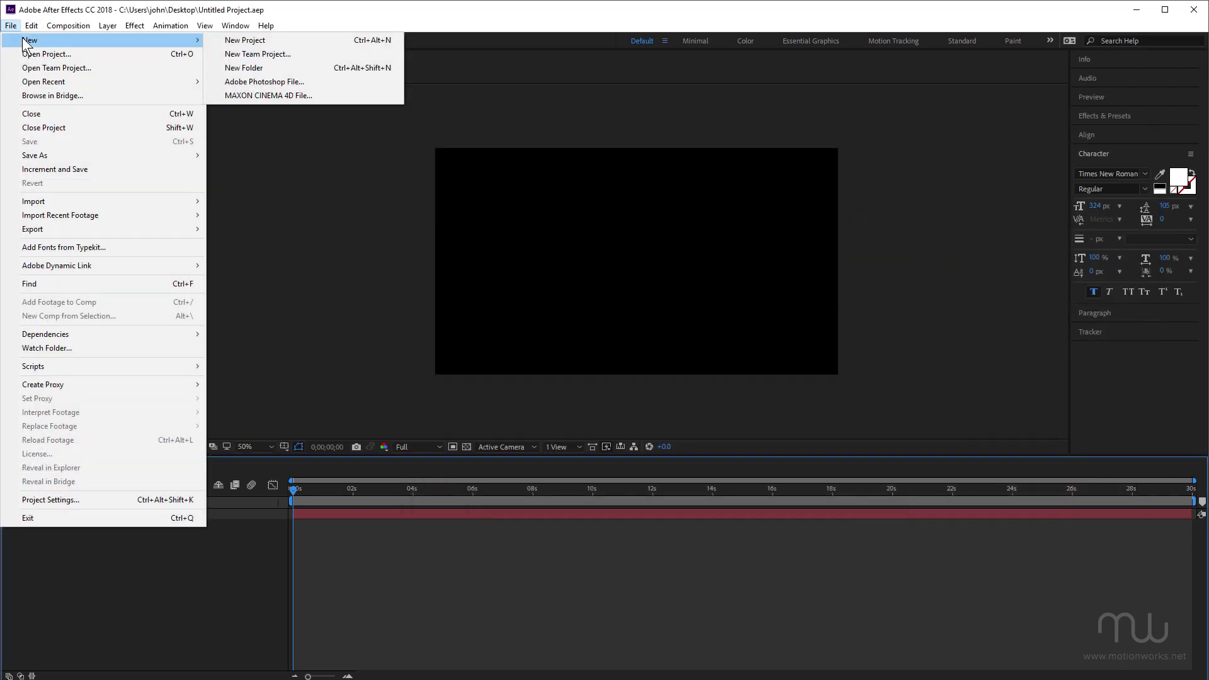
pyautogui.click(232, 45)
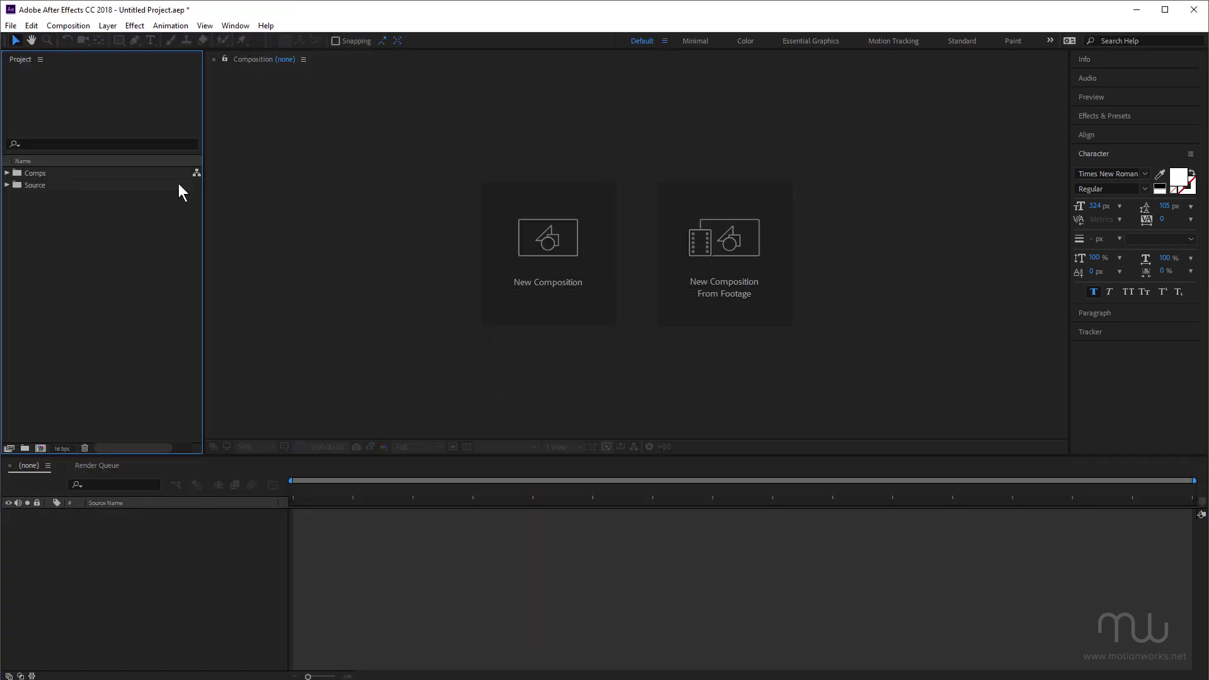
pyautogui.click(7, 172)
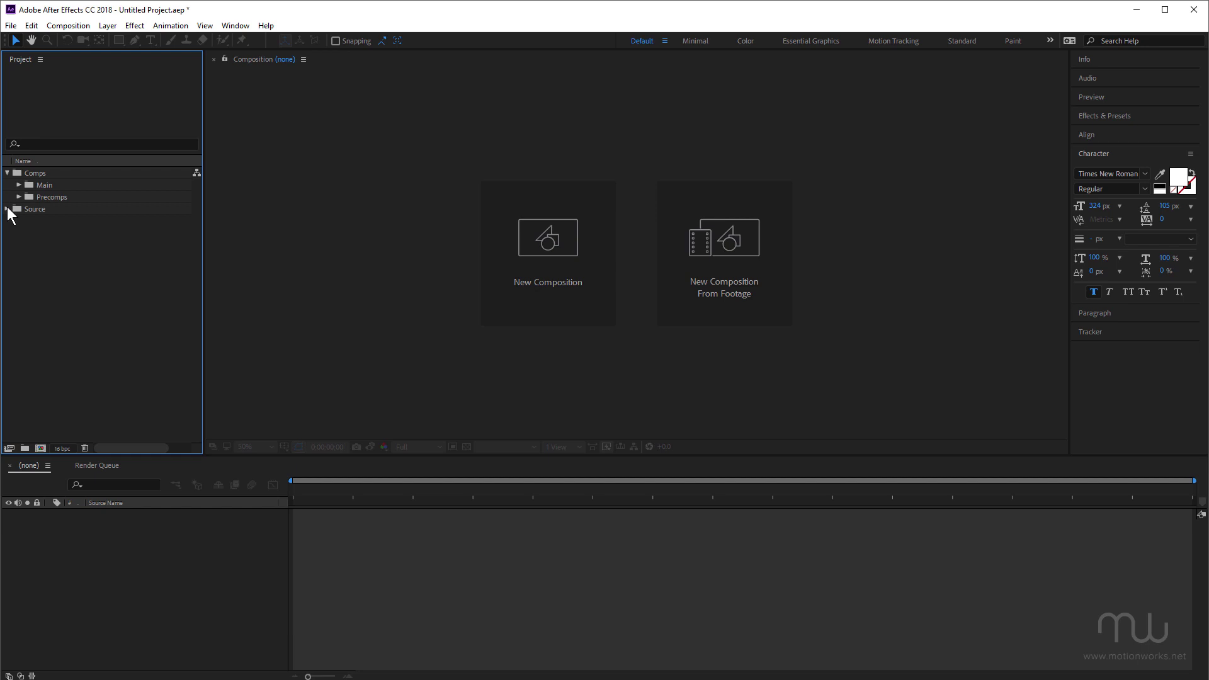
pyautogui.click(7, 209)
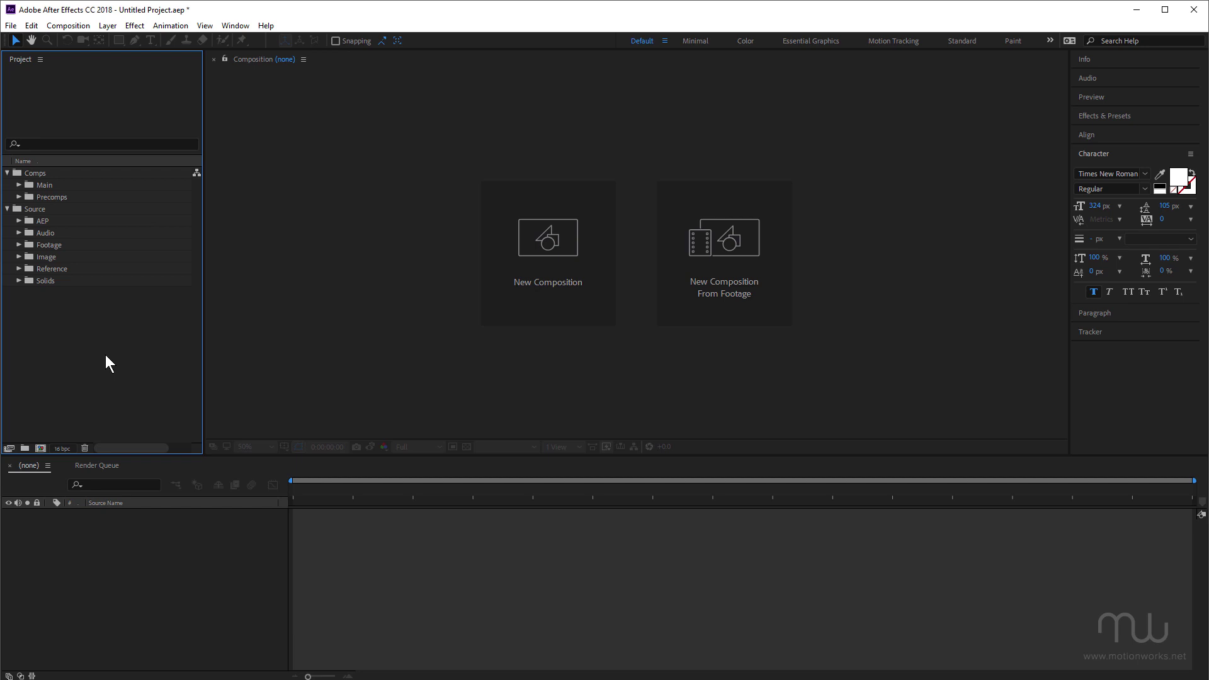
# - Reopen Preferences at New Project to verify the MotionworksTemplate.aep path and Solids folder
pyautogui.hotkey('ctrl', 'alt', ';')
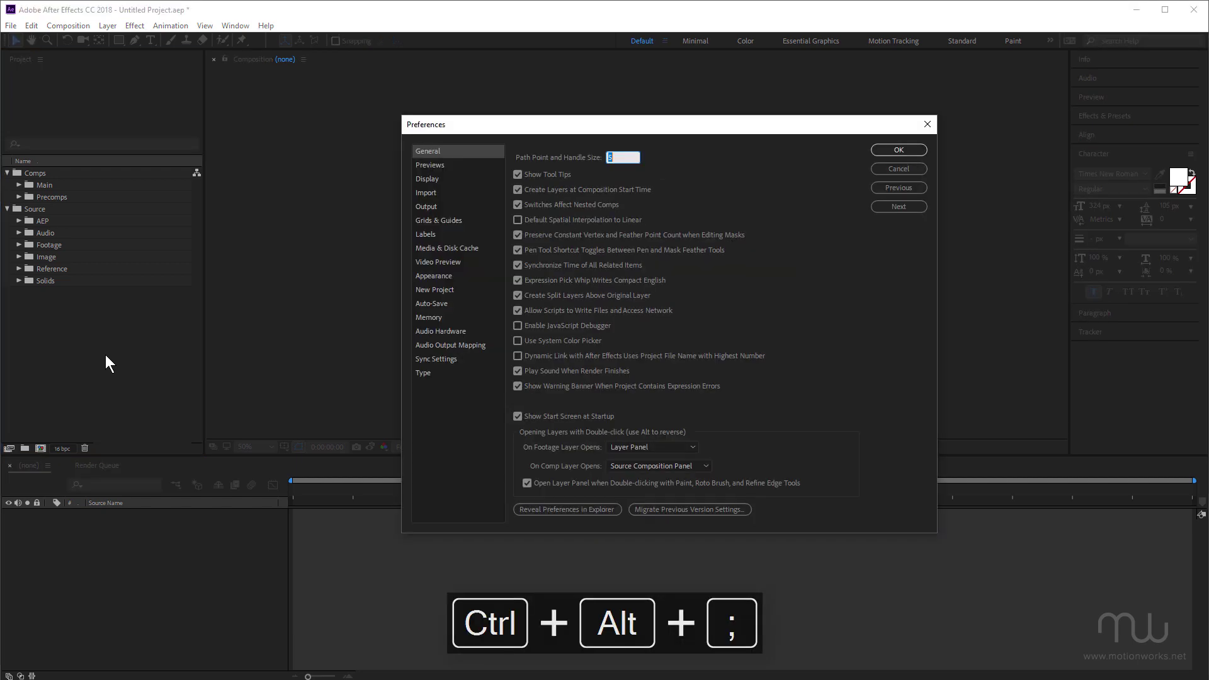
pyautogui.click(437, 289)
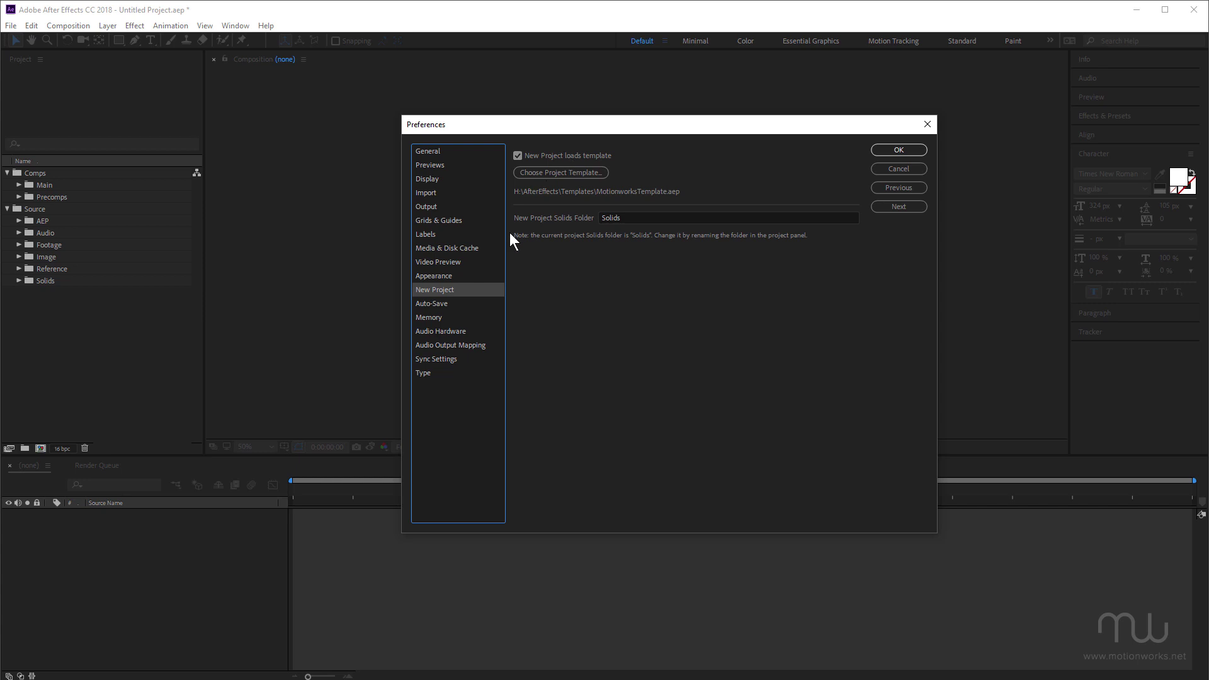
# - Show the Auto-Save preferences: save every 5 minutes, keeping 20 project versions
pyautogui.click(433, 304)
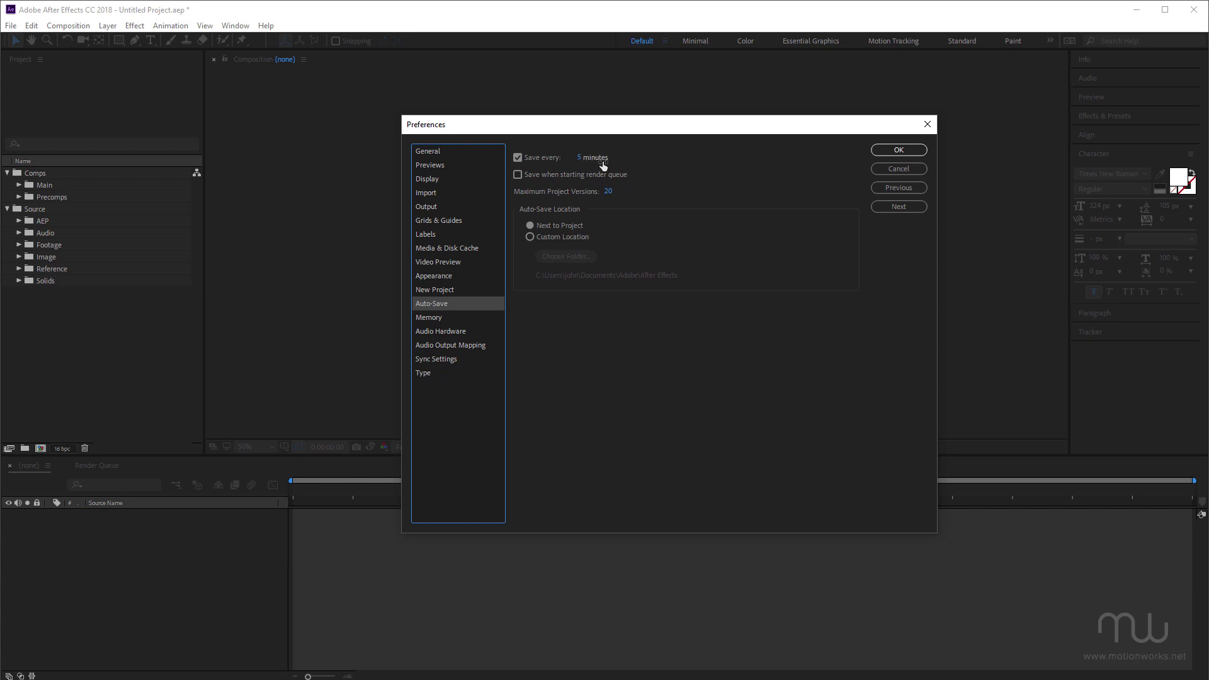
# - Close Preferences and open Keyboard Shortcuts, keeping the JD.txt layout preset
pyautogui.click(901, 150)
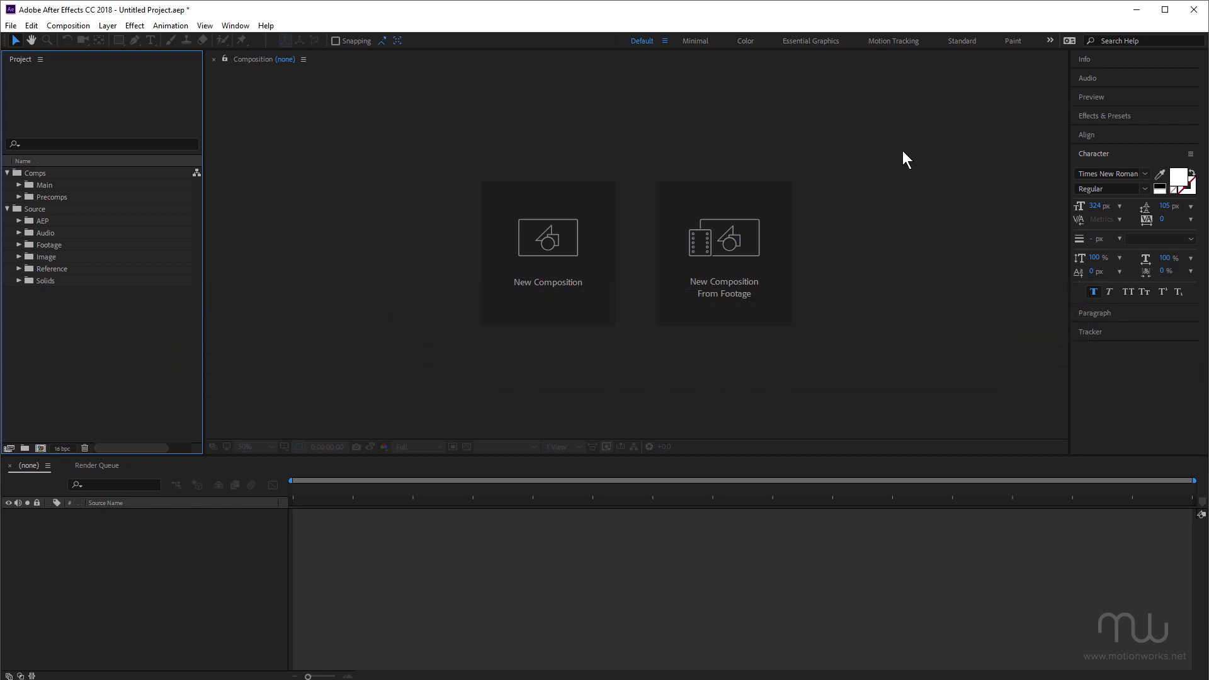
pyautogui.hotkey('ctrl', 'alt', "'")
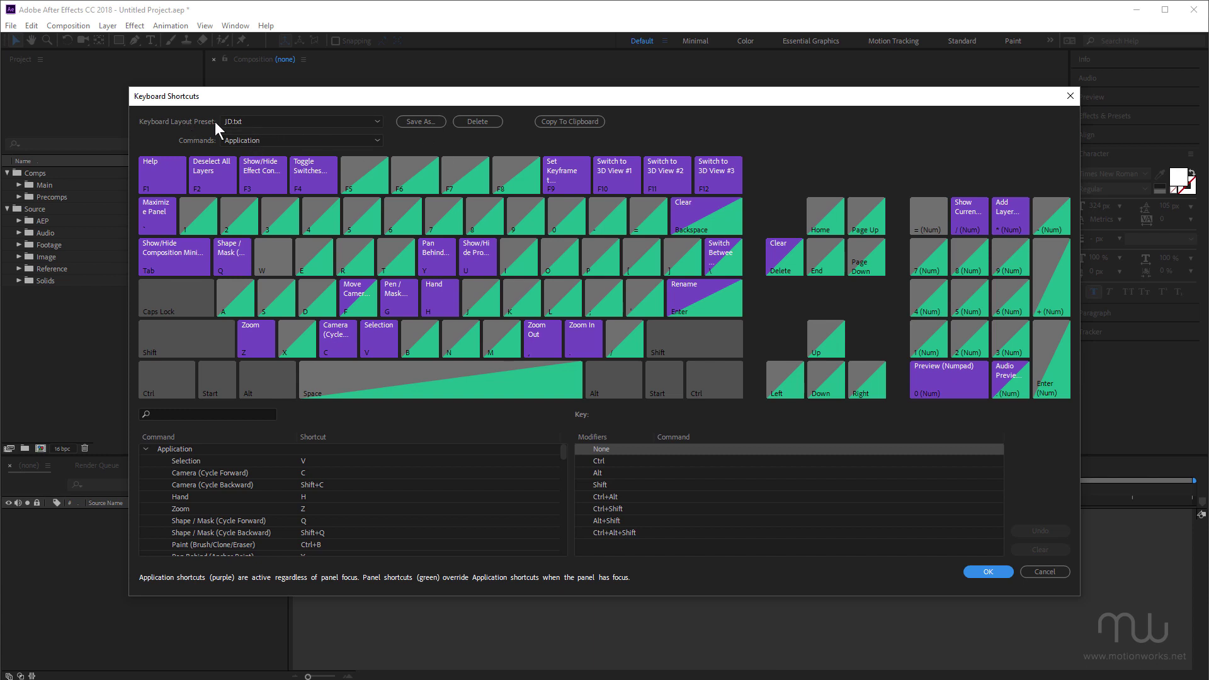
pyautogui.click(377, 118)
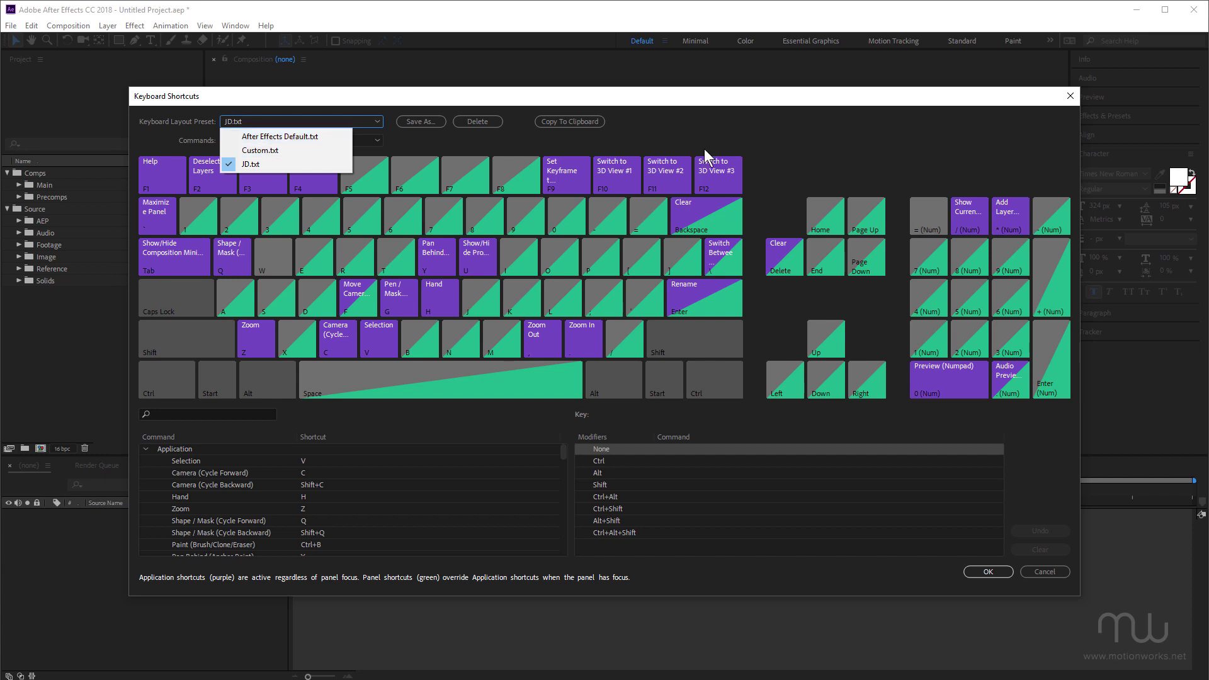
pyautogui.click(743, 127)
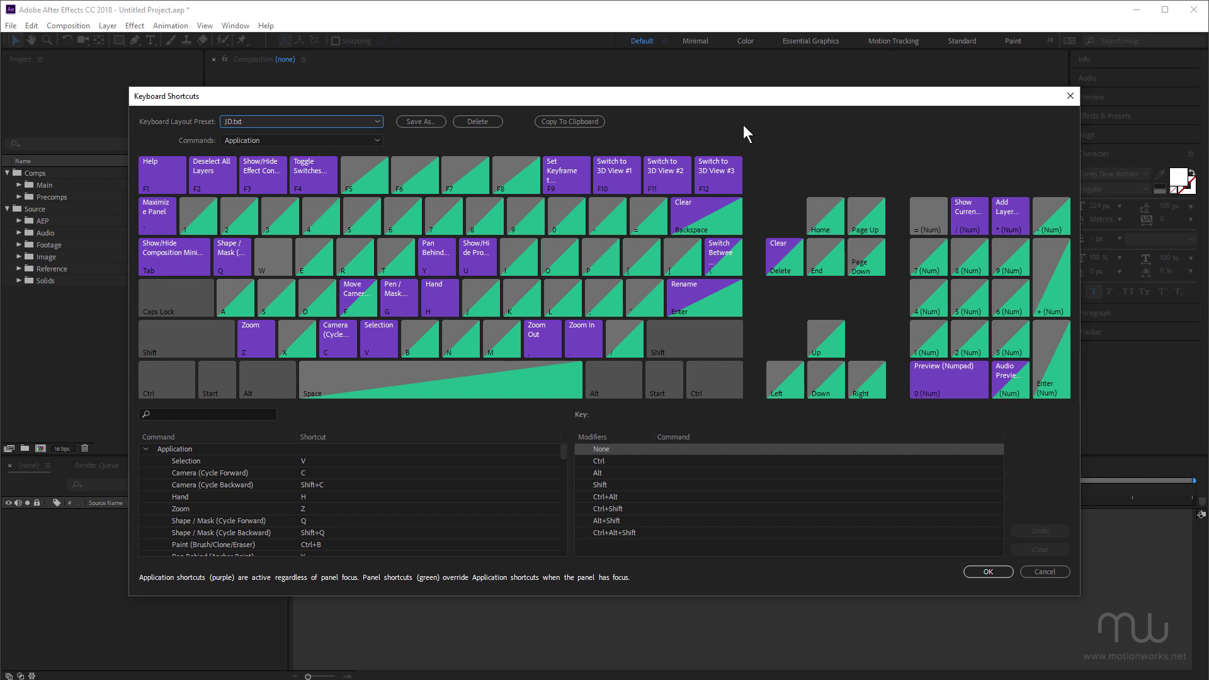
# - Search shortcuts for 'time rever' and select Time-Reverse Keyframes, assigned Alt+R
pyautogui.click(192, 413)
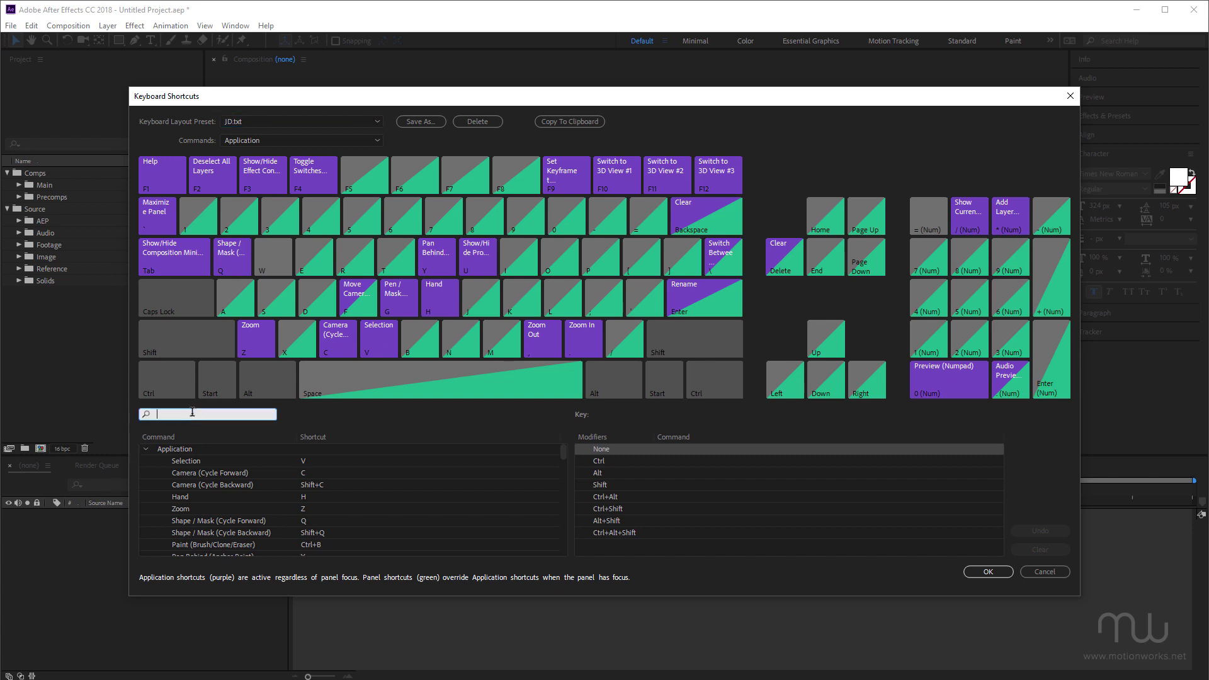
pyautogui.write('time rever')
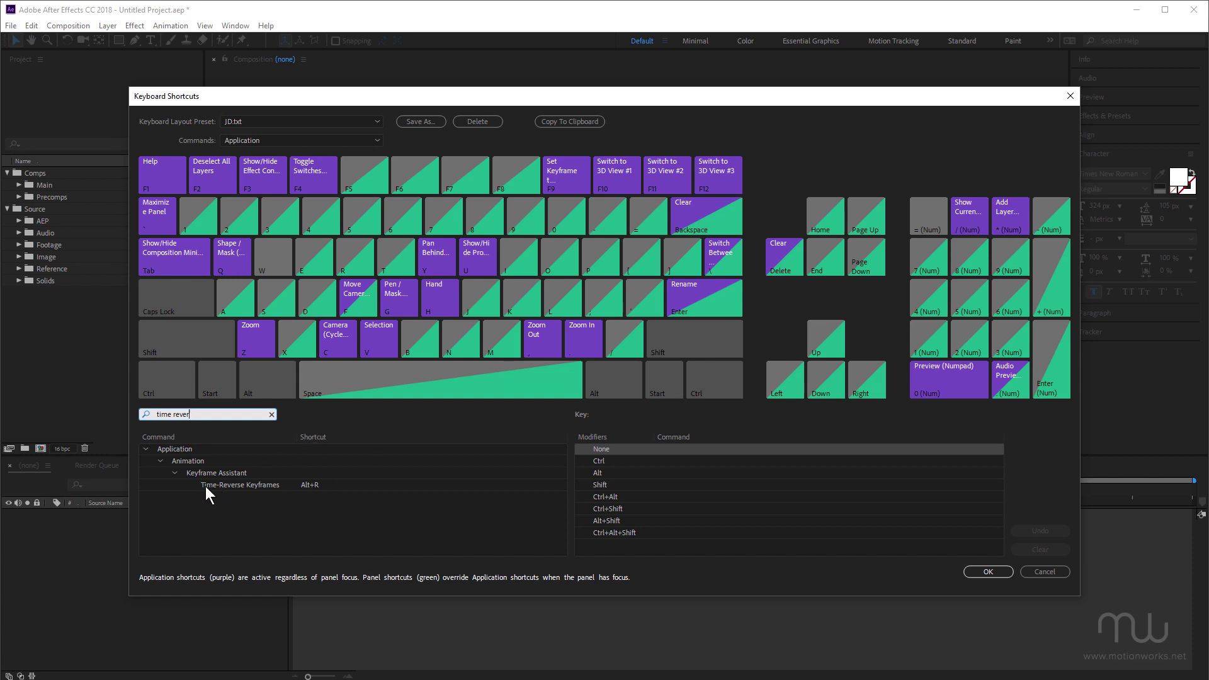
pyautogui.click(350, 486)
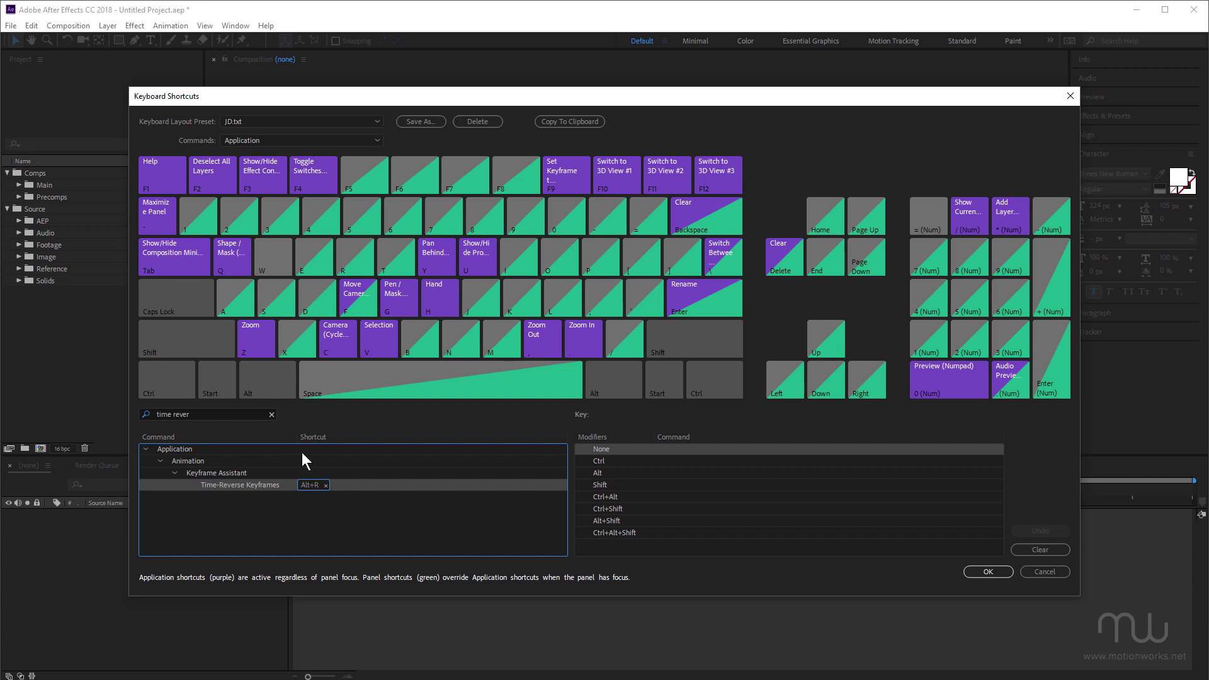
# - Search the shortcut list for 'close pro' to find Close Project
pyautogui.click(218, 410)
pyautogui.press('BackSpace')
pyautogui.press('BackSpace')
pyautogui.press('BackSpace')
pyautogui.press('BackSpace')
pyautogui.press('BackSpace')
pyautogui.press('BackSpace')
pyautogui.press('BackSpace')
pyautogui.press('BackSpace')
pyautogui.press('BackSpace')
pyautogui.press('BackSpace')
pyautogui.write('clo')
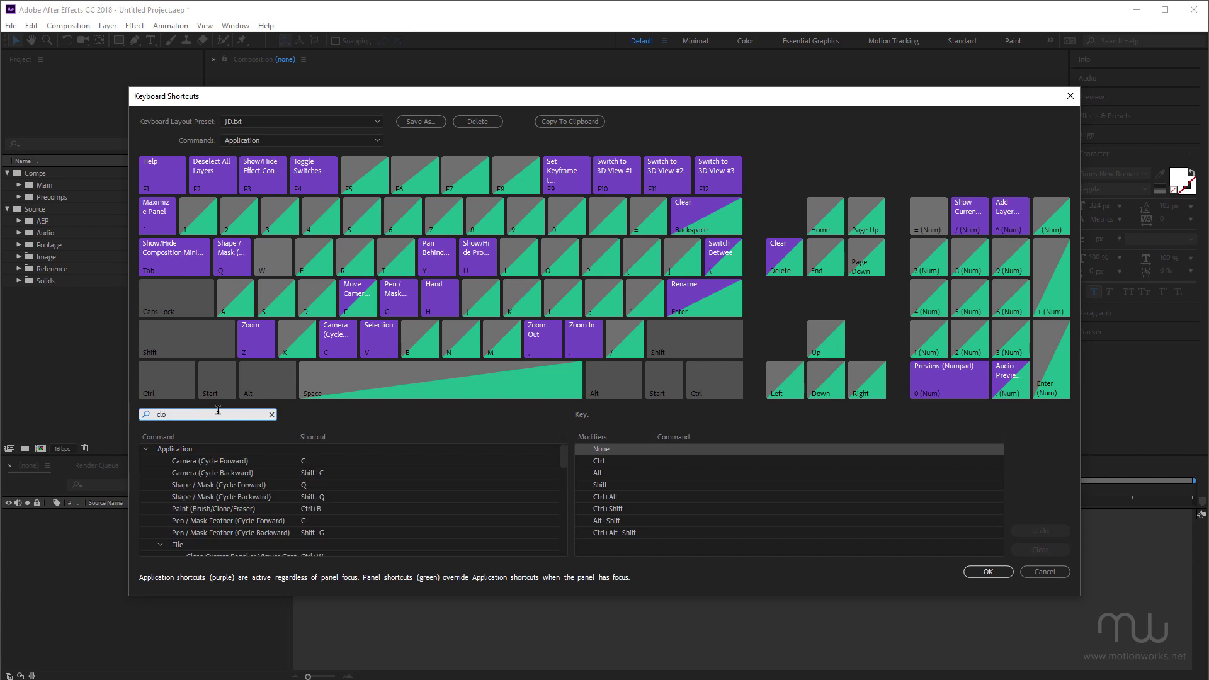
pyautogui.write('se proj')
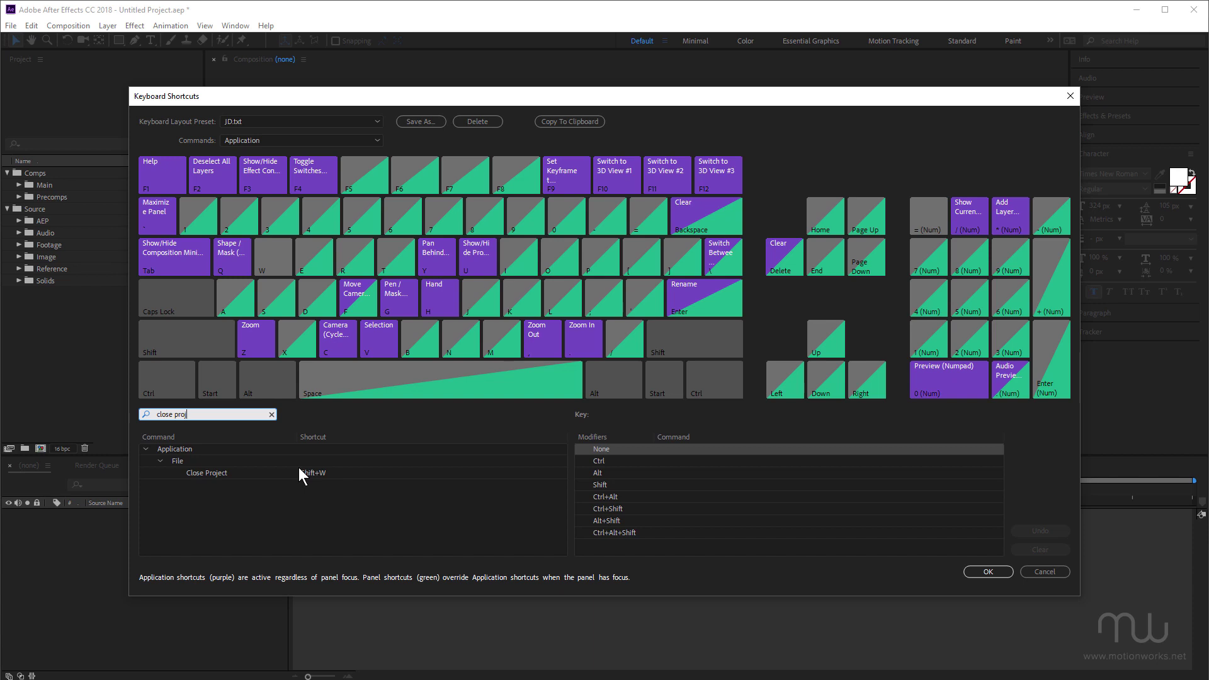
# - Search for 'blending mo' and scroll through the blending mode shortcuts
pyautogui.doubleClick(193, 414)
pyautogui.write('blending')
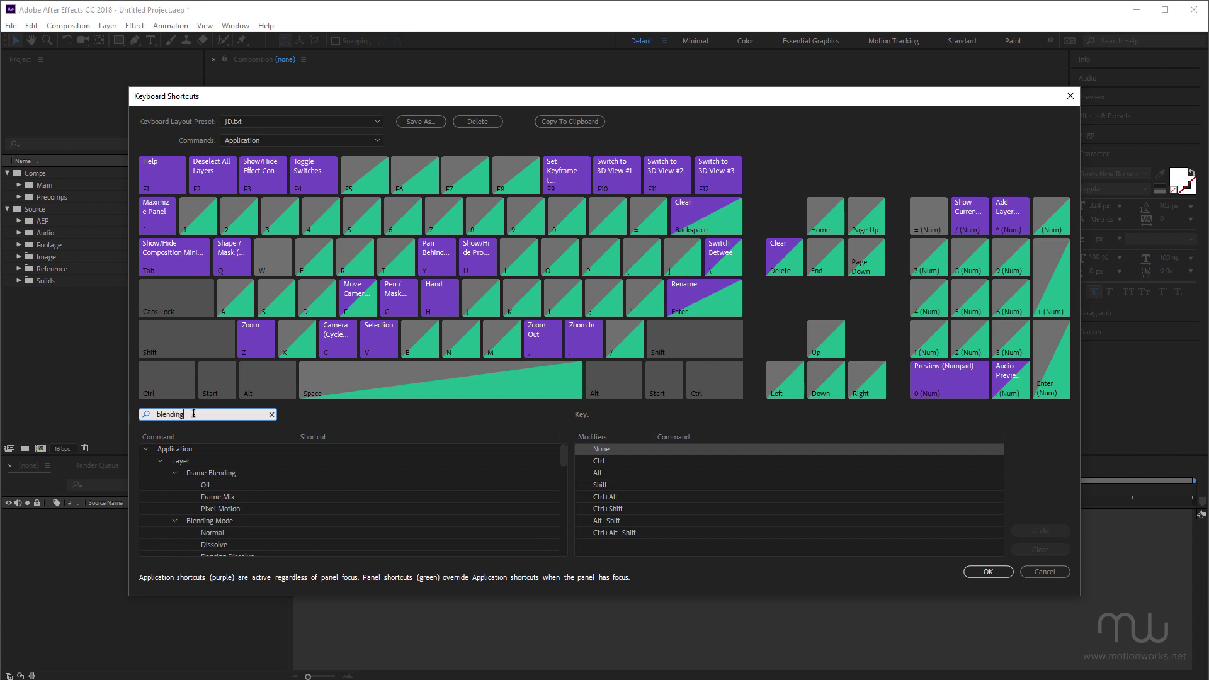
pyautogui.write(' mo')
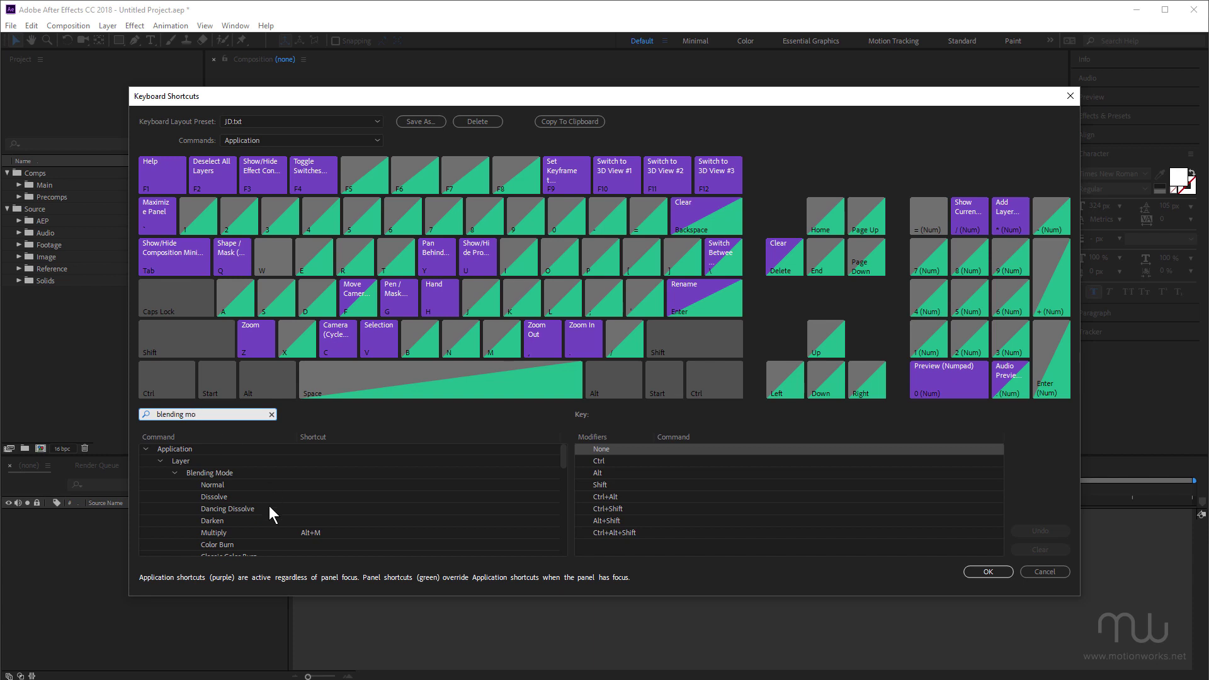
pyautogui.scroll(-2, 400, 512)
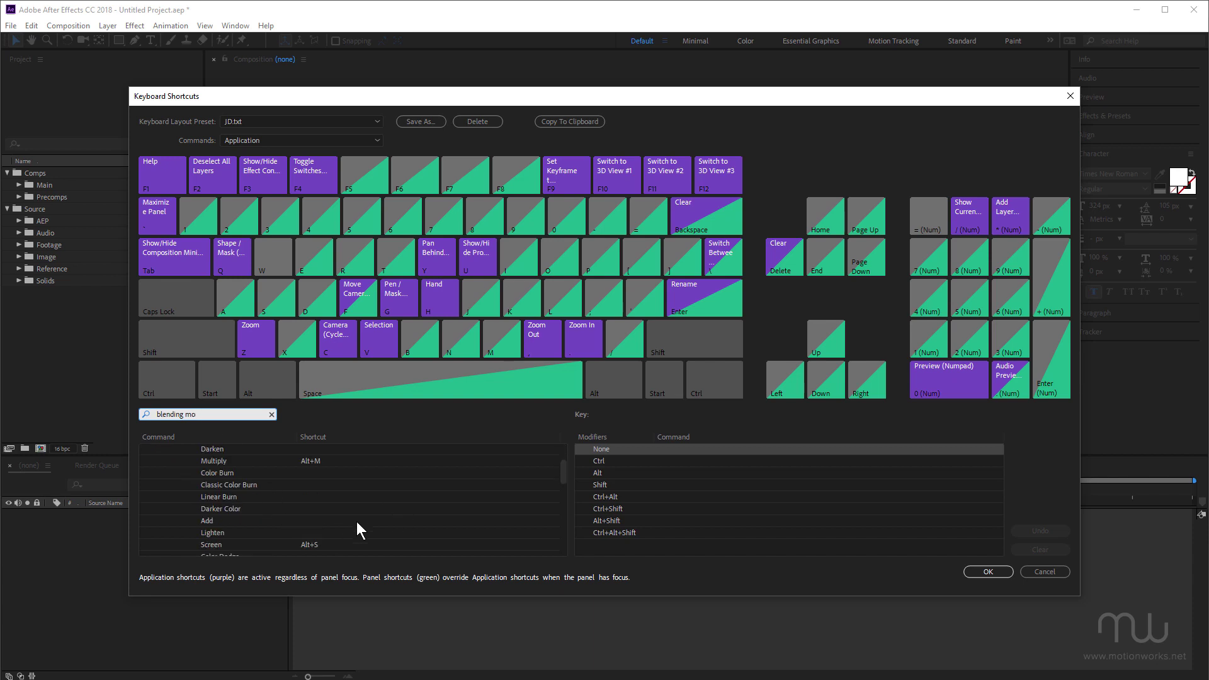
pyautogui.scroll(-3, 260, 497)
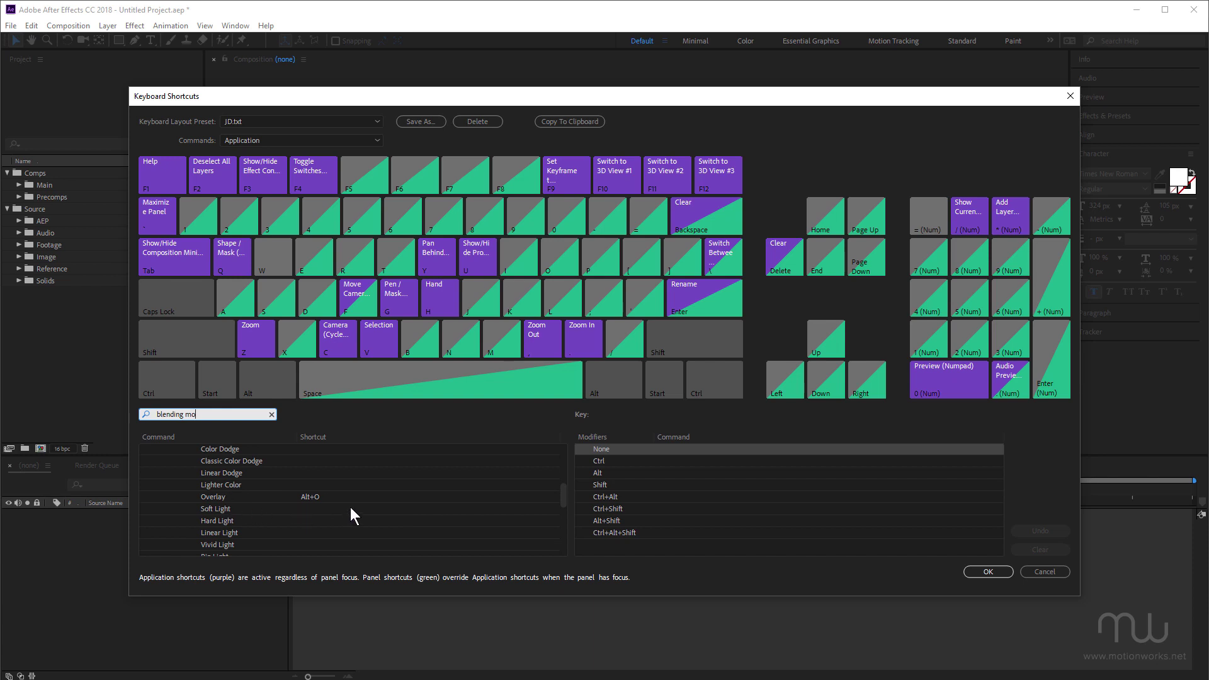
pyautogui.scroll(2, 350, 516)
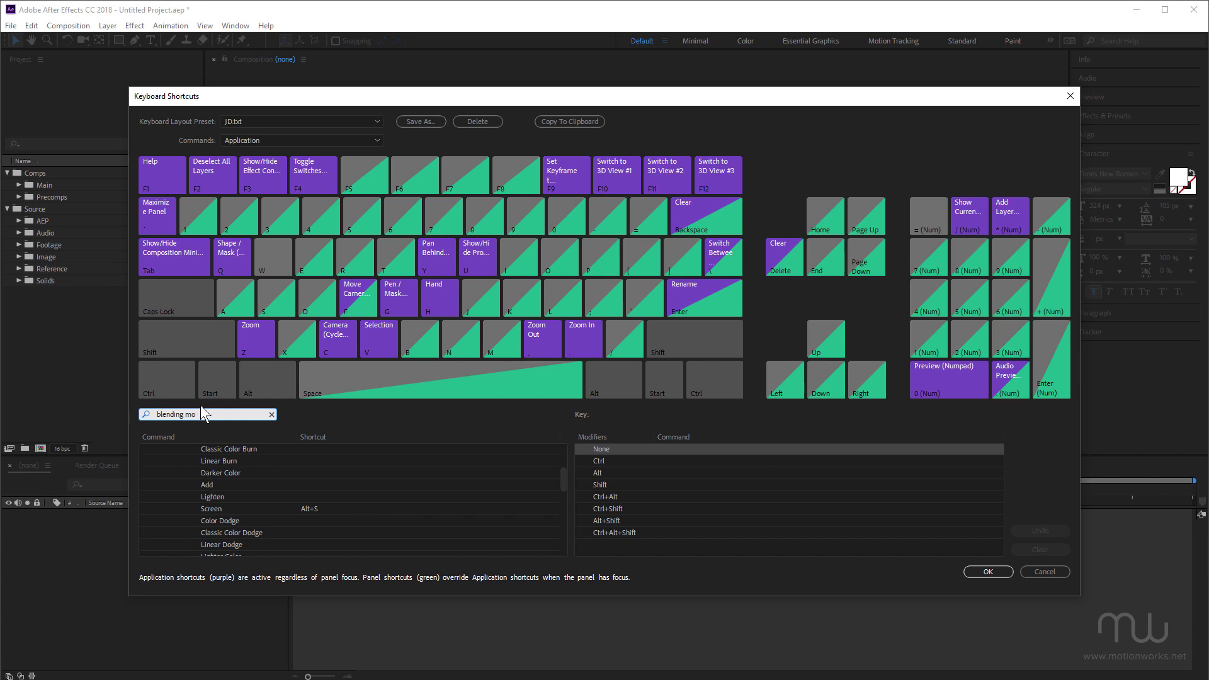
pyautogui.moveTo(210, 414); pyautogui.dragTo(94, 420)
# - Look up the 'go to time', 'interpre' and 'solo' shortcuts, ending on Solo (Shift+O)
pyautogui.write('go to')
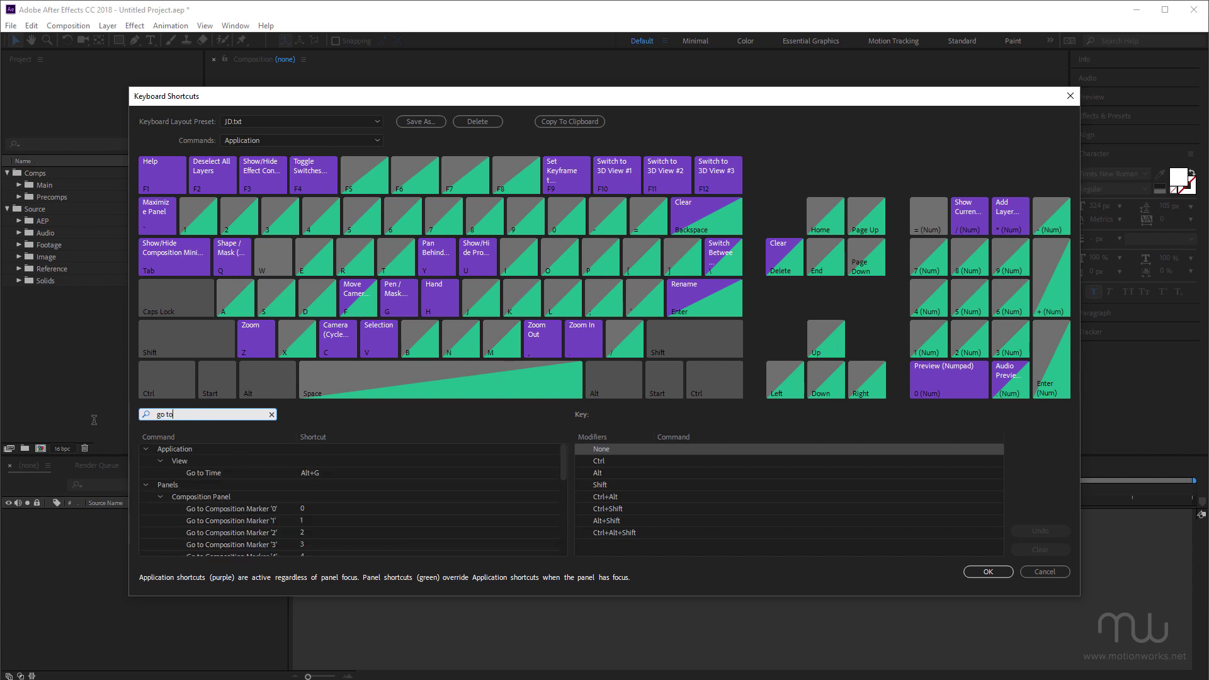
pyautogui.write(' time')
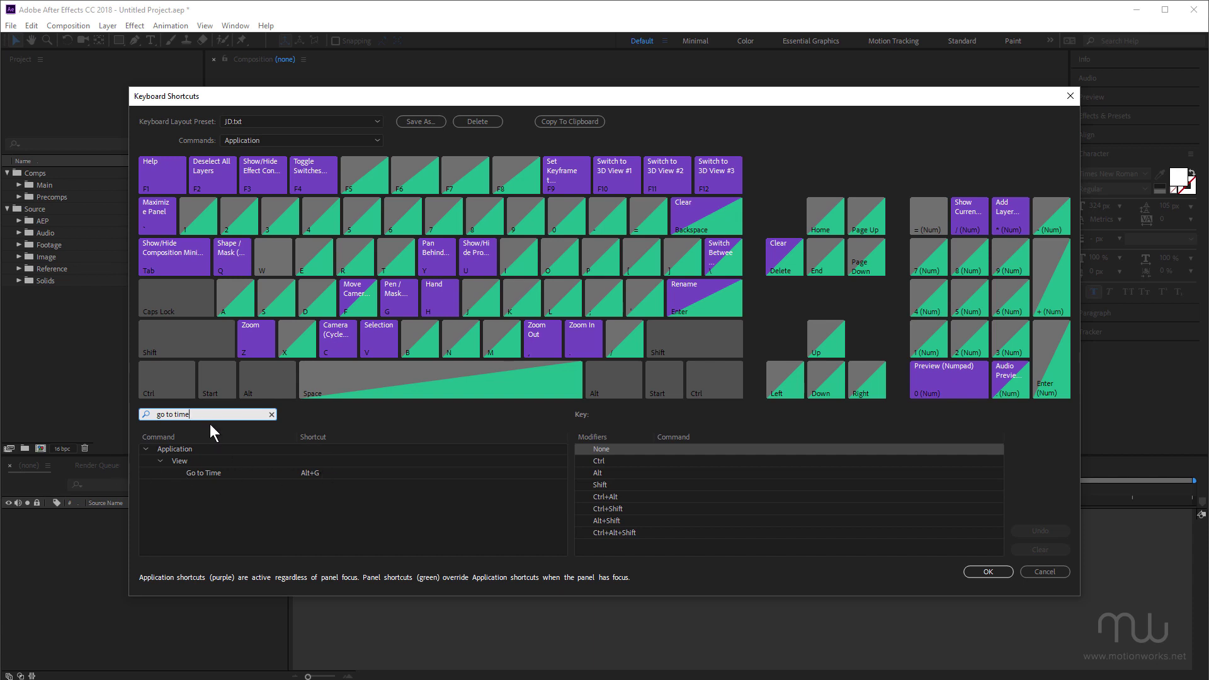
pyautogui.moveTo(200, 414); pyautogui.dragTo(130, 402)
pyautogui.write('interpret')
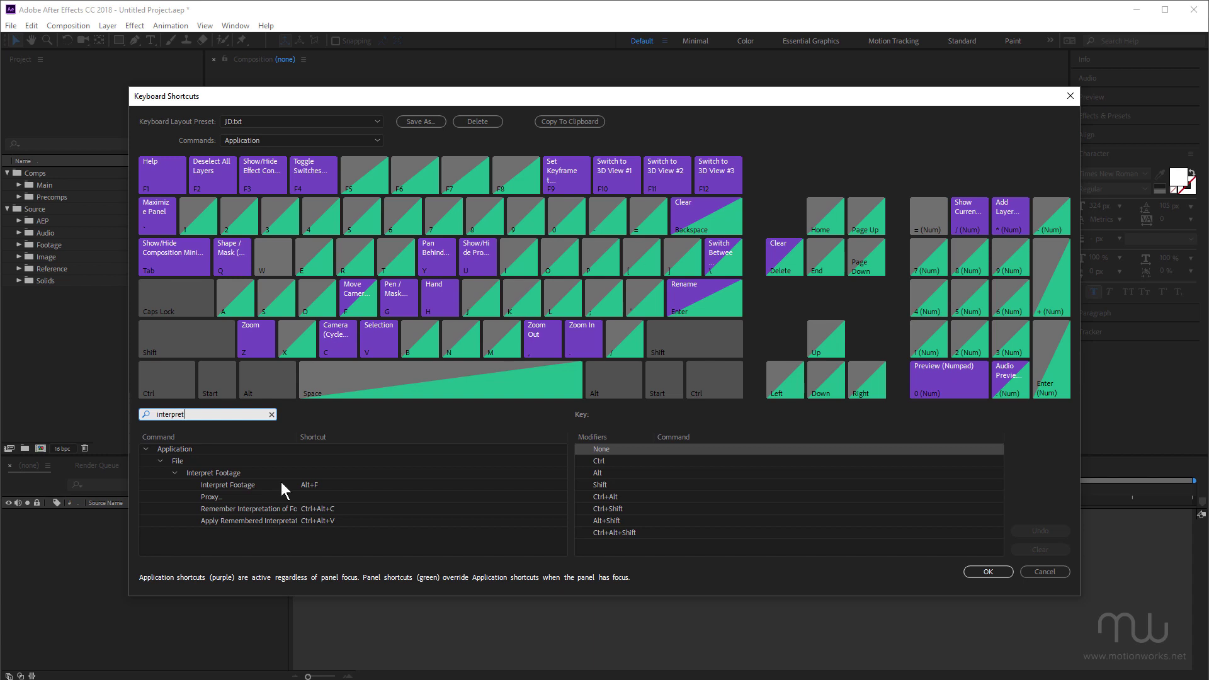
pyautogui.moveTo(192, 415); pyautogui.dragTo(134, 403)
pyautogui.write('solo')
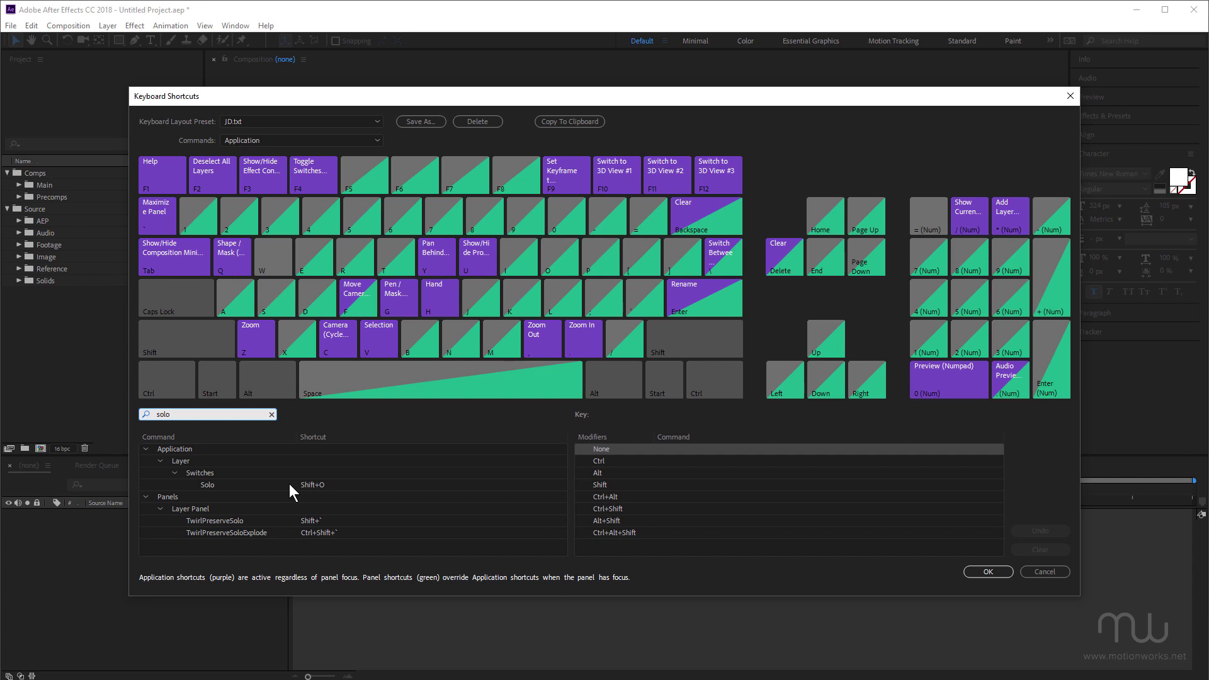
pyautogui.click(988, 572)
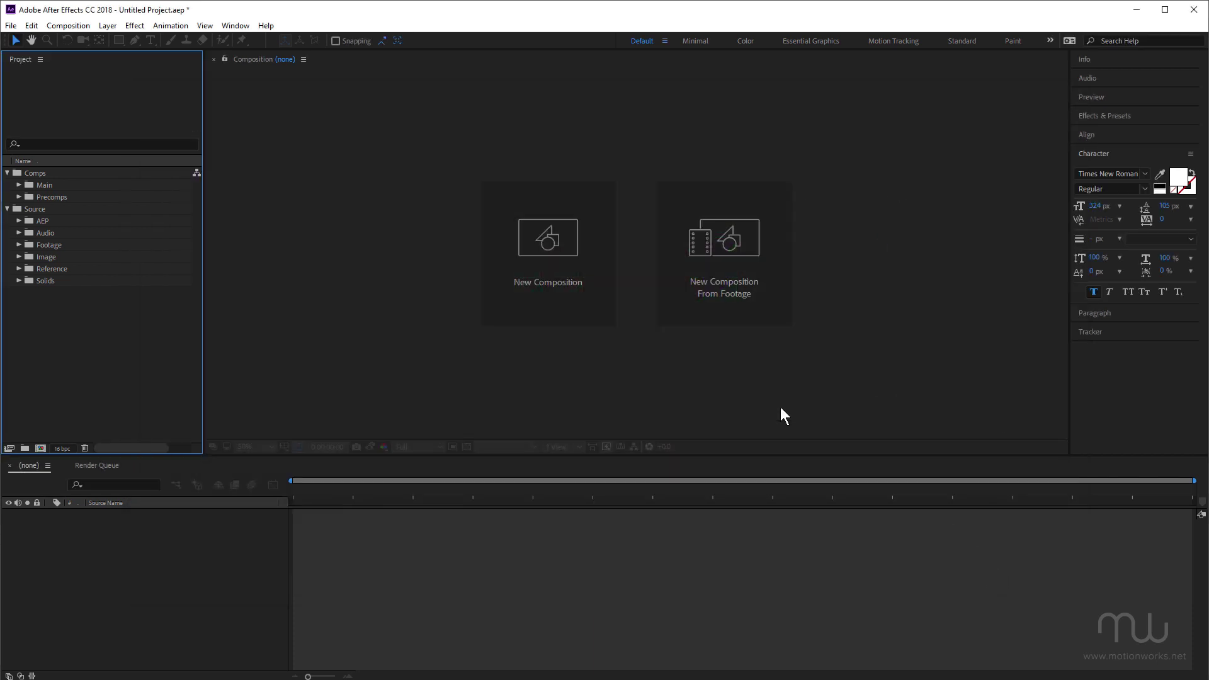